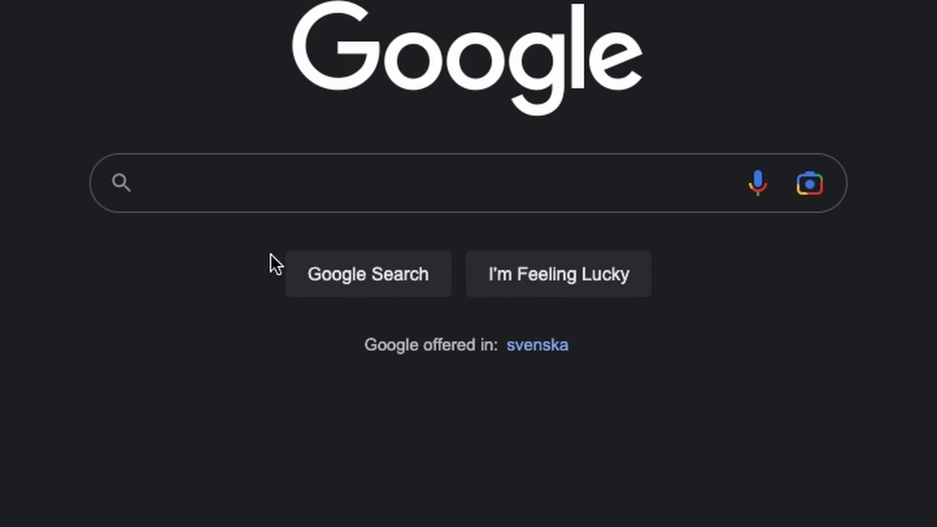
- Search Google for site:divimundo.com and review the roughly 255 indexed pages
{"action": "type", "text": "site:"}
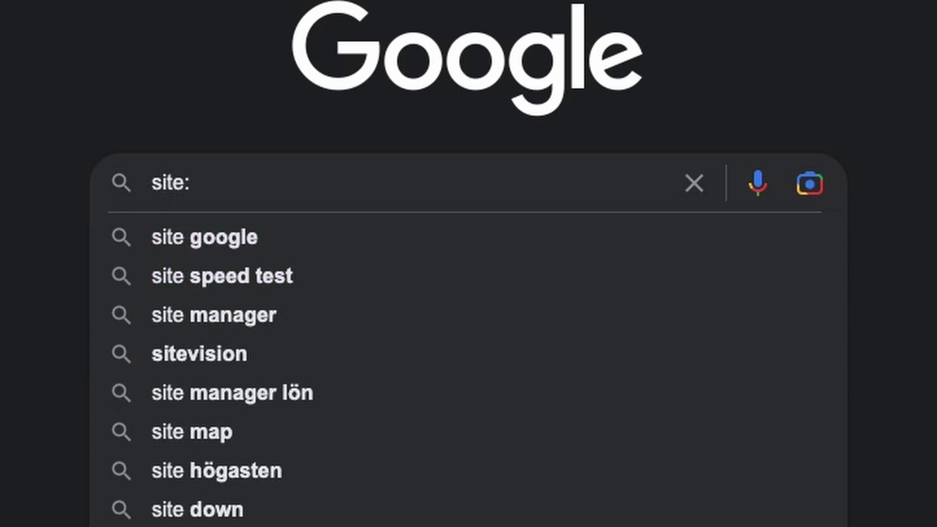
{"action": "type", "text": "wordpress.org"}
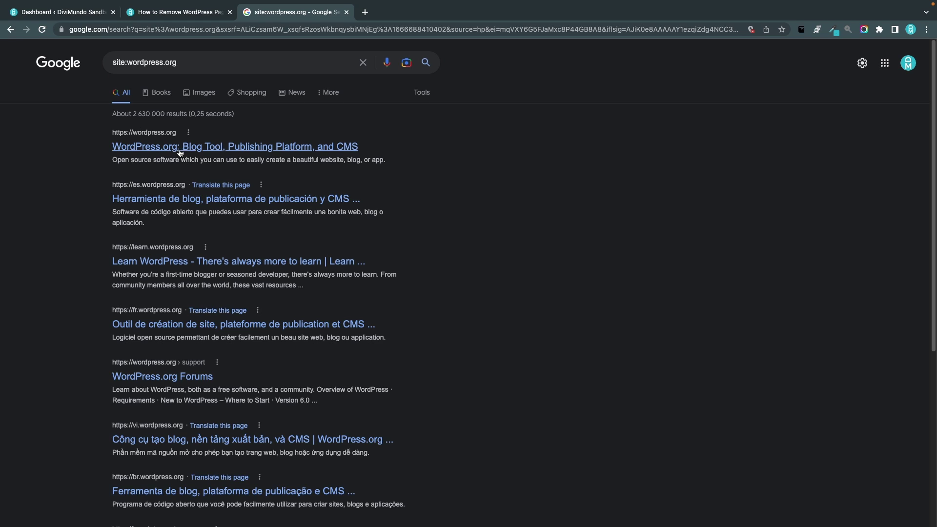
{"action": "mouse_move", "coordinate": [113, 62]}
{"action": "left_mouse_down"}
{"action": "mouse_move", "coordinate": [162, 62]}
{"action": "mouse_move", "coordinate": [130, 64]}
{"action": "left_mouse_up"}
{"action": "left_click", "coordinate": [162, 62]}
{"action": "type", "text": "divimundo.com"}
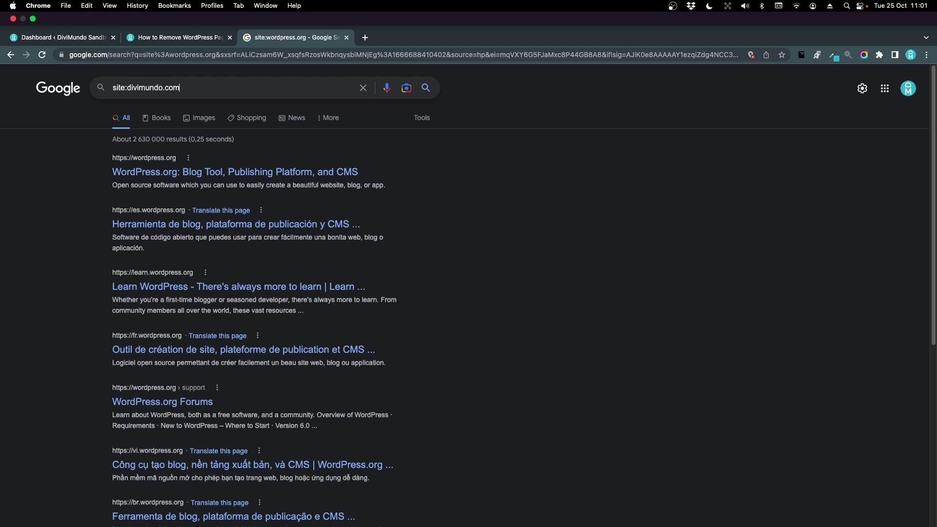
{"action": "key", "text": "Return"}
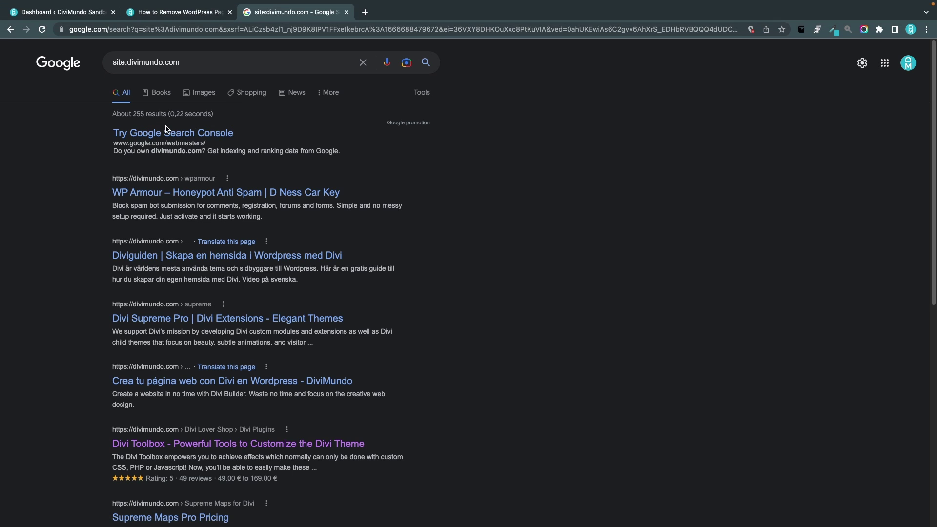
{"action": "scroll", "coordinate": [313, 198], "scroll_direction": "down", "scroll_amount": 6}
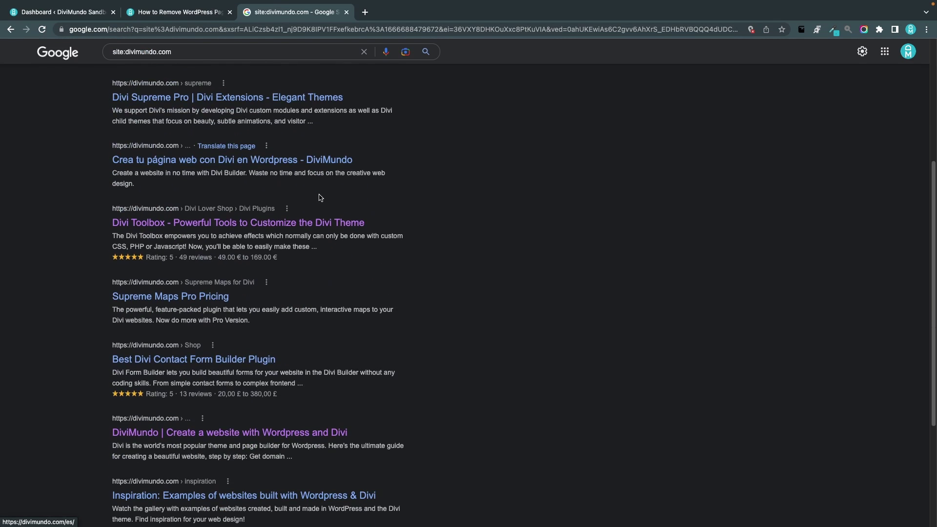
{"action": "scroll", "coordinate": [294, 200], "scroll_direction": "up", "scroll_amount": 6}
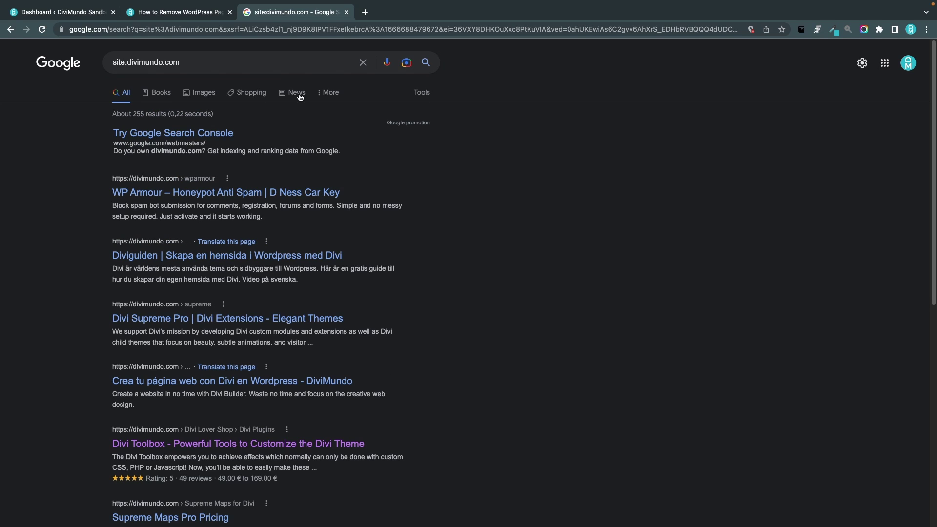
- Switch from the article tab back to the DiviMundo Sandbox WordPress admin Dashboard
{"action": "left_click", "coordinate": [141, 12]}
{"action": "left_click", "coordinate": [86, 15]}
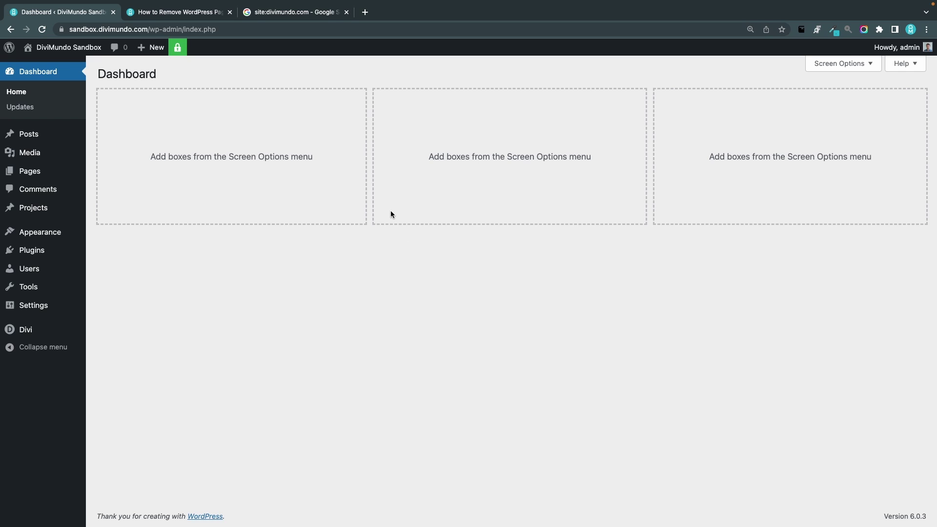
{"action": "mouse_move", "coordinate": [42, 311]}
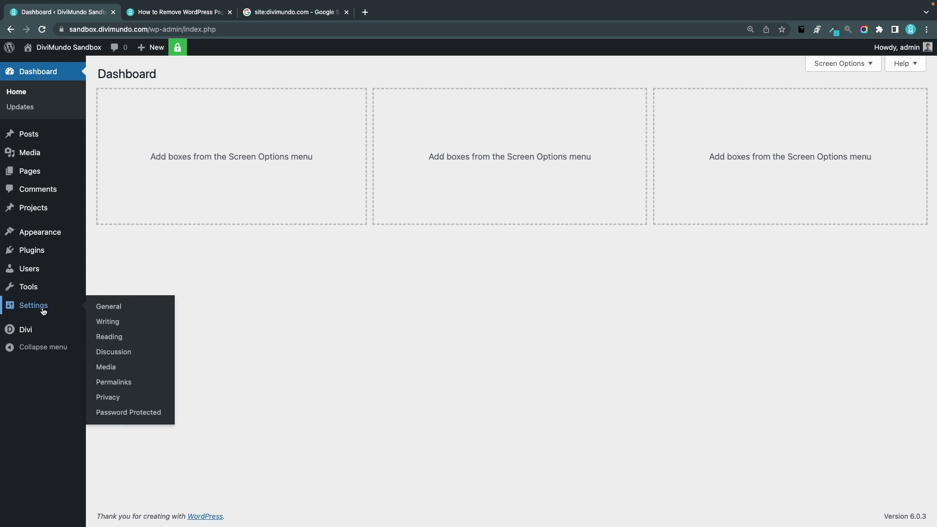
- Tick 'Discourage search engines from indexing this site' in Reading Settings and save
{"action": "left_click", "coordinate": [123, 338]}
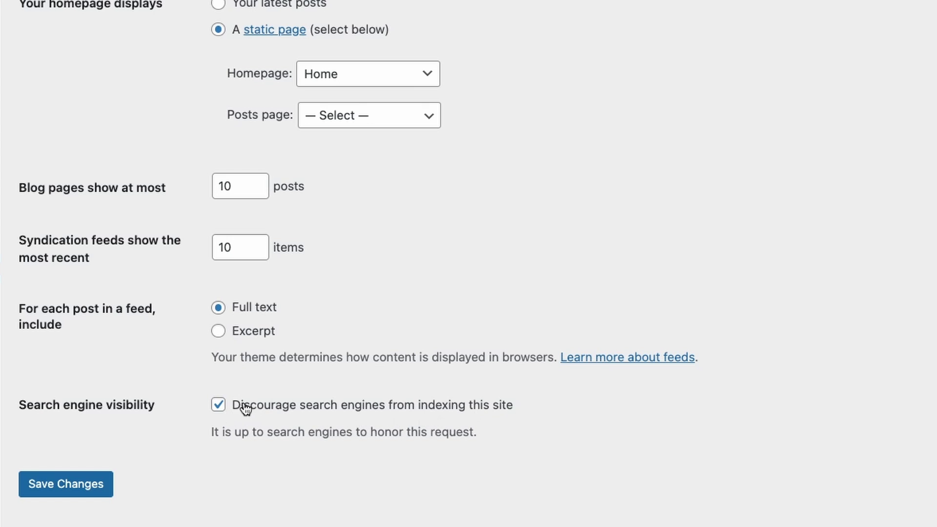
{"action": "left_click", "coordinate": [219, 406]}
{"action": "left_click", "coordinate": [218, 405]}
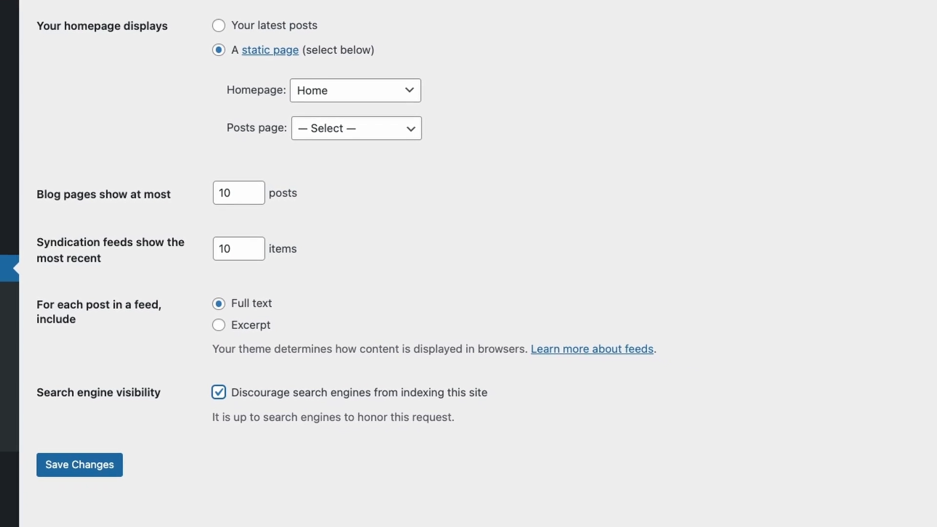
{"action": "left_click", "coordinate": [101, 473]}
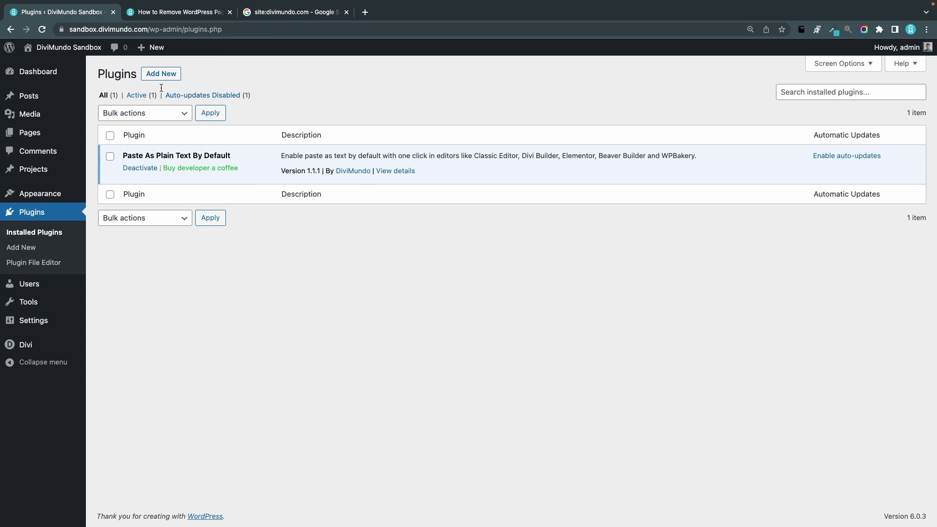
- Search the plugin directory for 'yoast seo', then install and activate Yoast SEO 19.9
{"action": "left_click", "coordinate": [161, 74]}
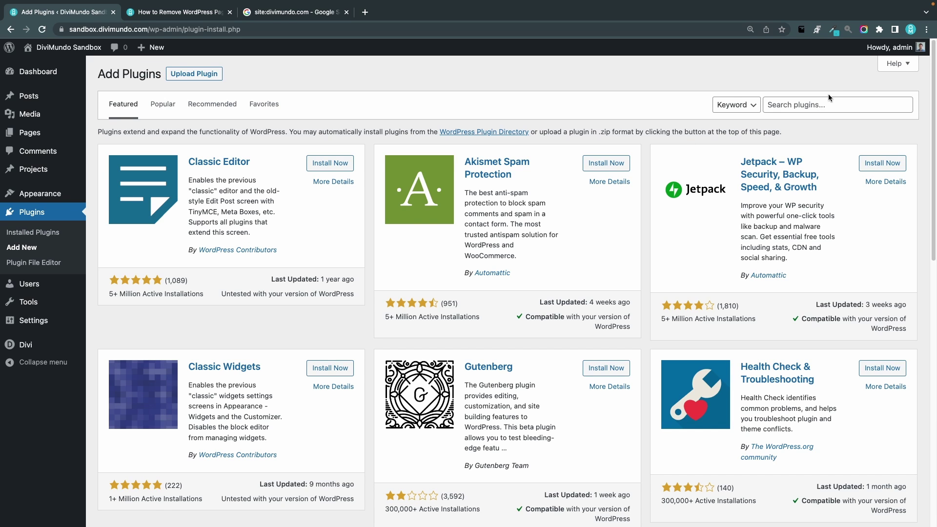
{"action": "left_click", "coordinate": [829, 102]}
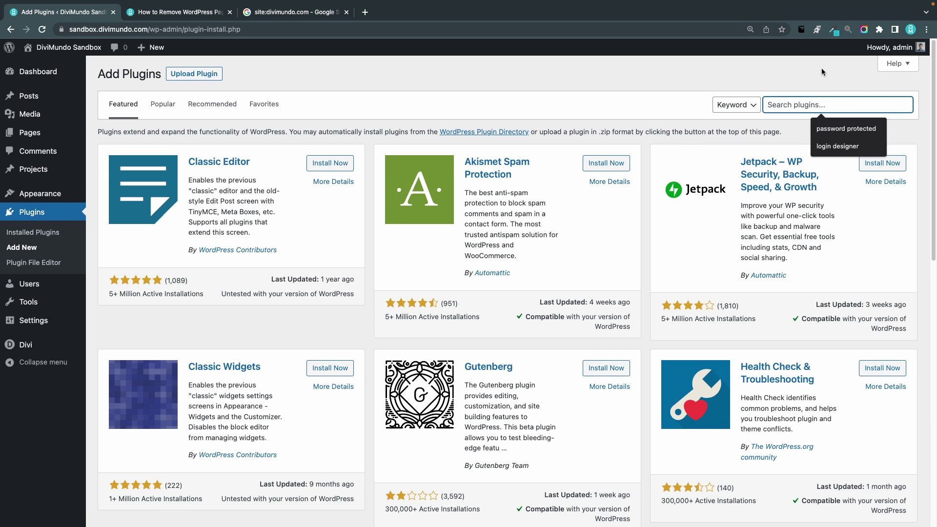
{"action": "type", "text": "yoast seo"}
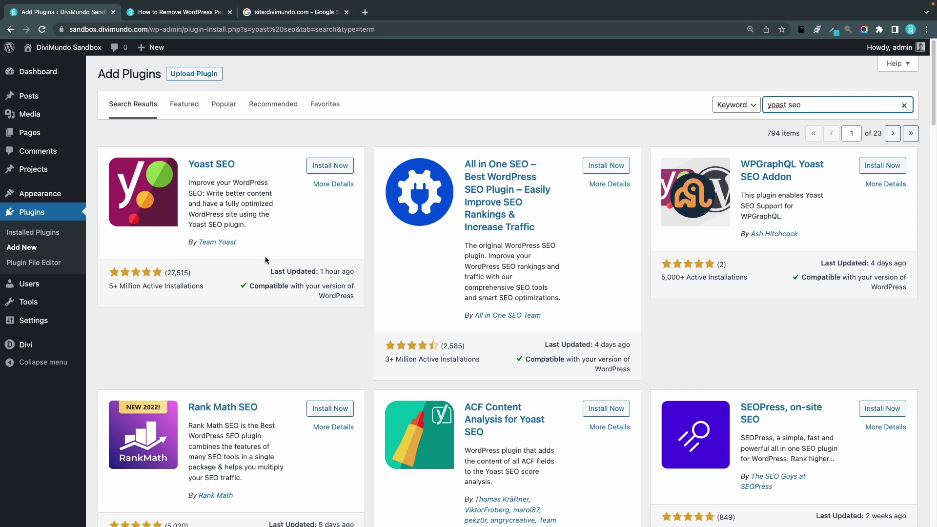
{"action": "left_click", "coordinate": [336, 169]}
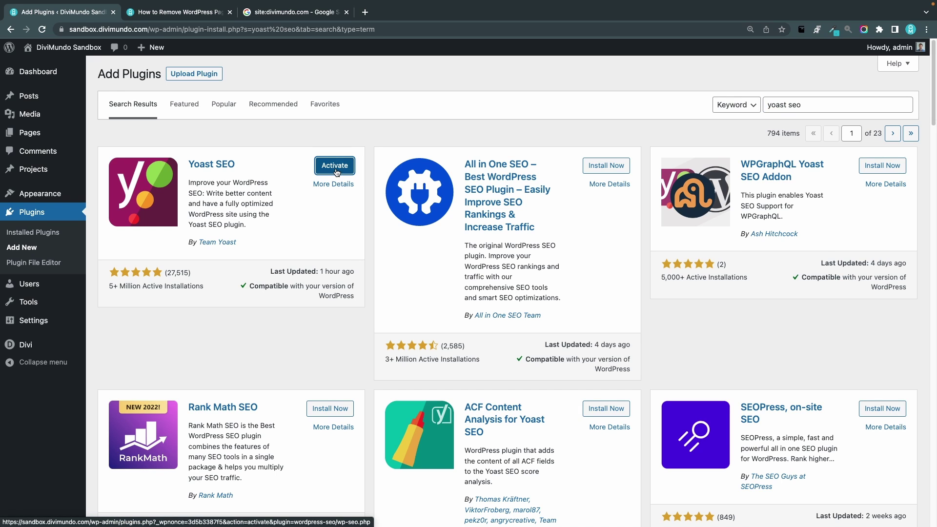
{"action": "left_click", "coordinate": [335, 166]}
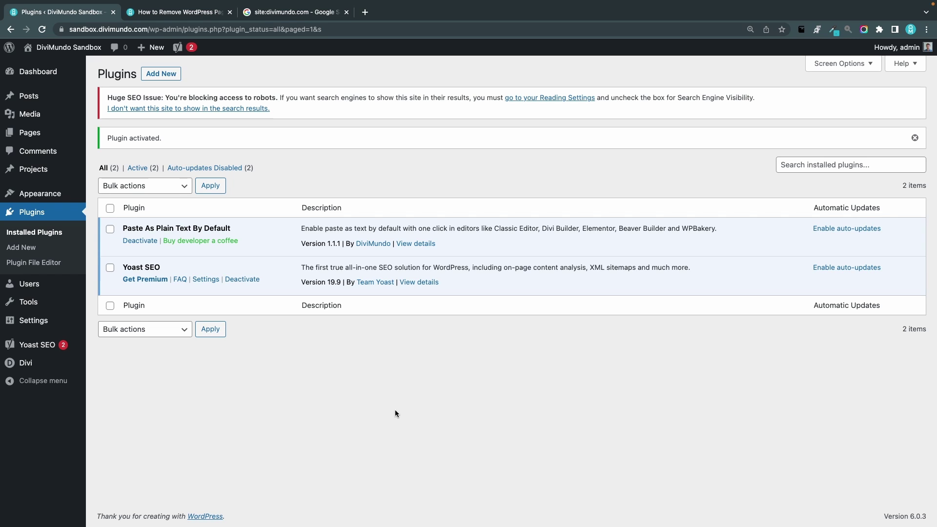
- Set Yoast's 'Allow search engines to show this Post in search results?' to No on Hello world! and save
{"action": "left_click", "coordinate": [64, 101]}
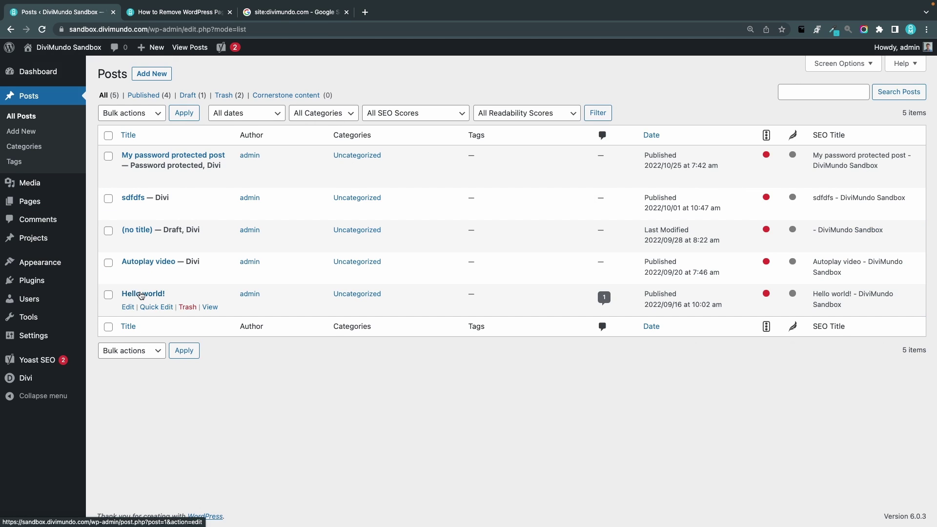
{"action": "left_click", "coordinate": [141, 295]}
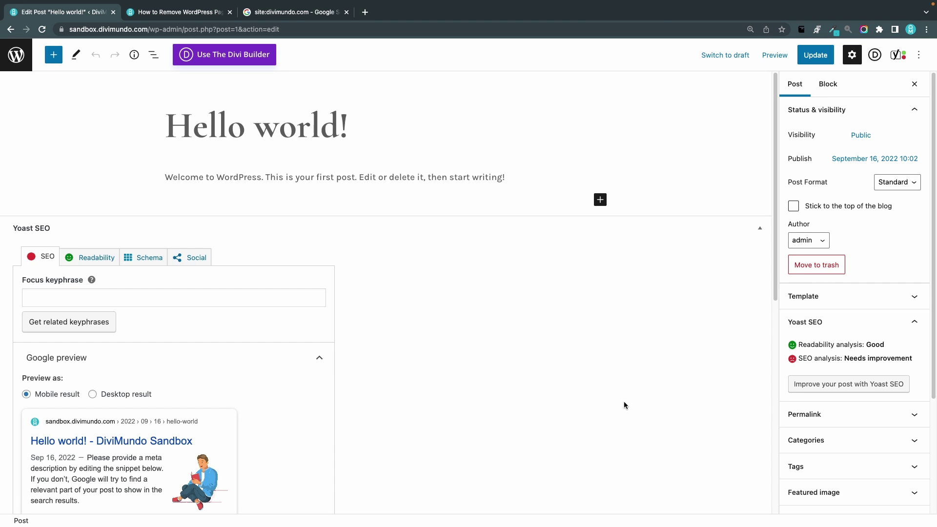
{"action": "scroll", "coordinate": [597, 368], "scroll_direction": "down", "scroll_amount": 1}
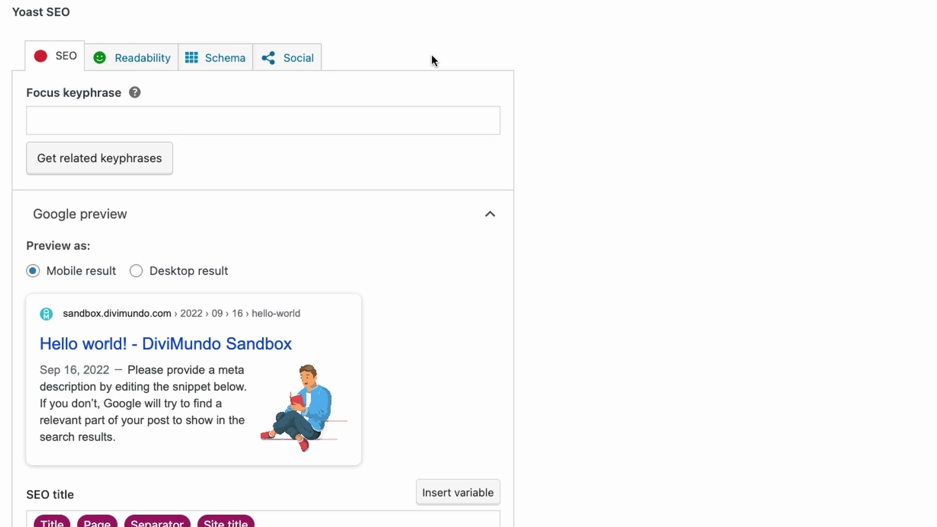
{"action": "scroll", "coordinate": [431, 49], "scroll_direction": "down", "scroll_amount": 6}
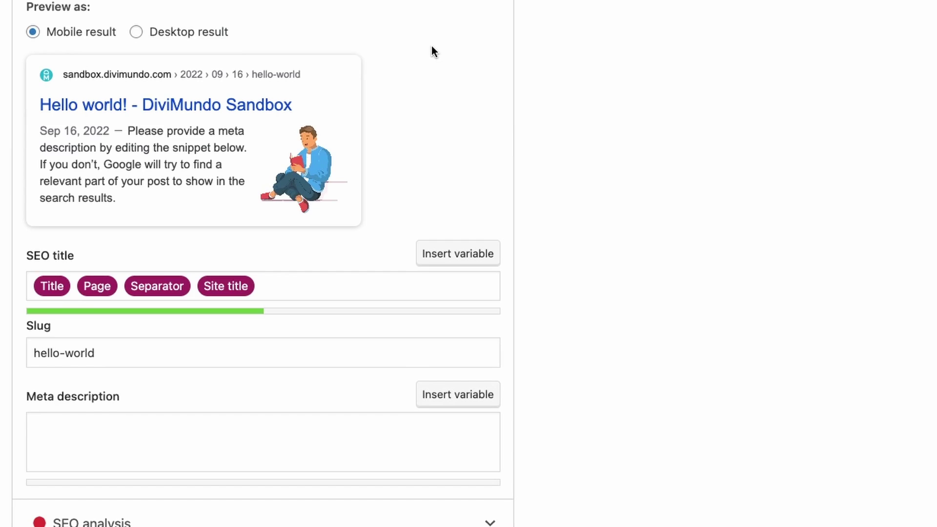
{"action": "scroll", "coordinate": [432, 49], "scroll_direction": "down", "scroll_amount": 5}
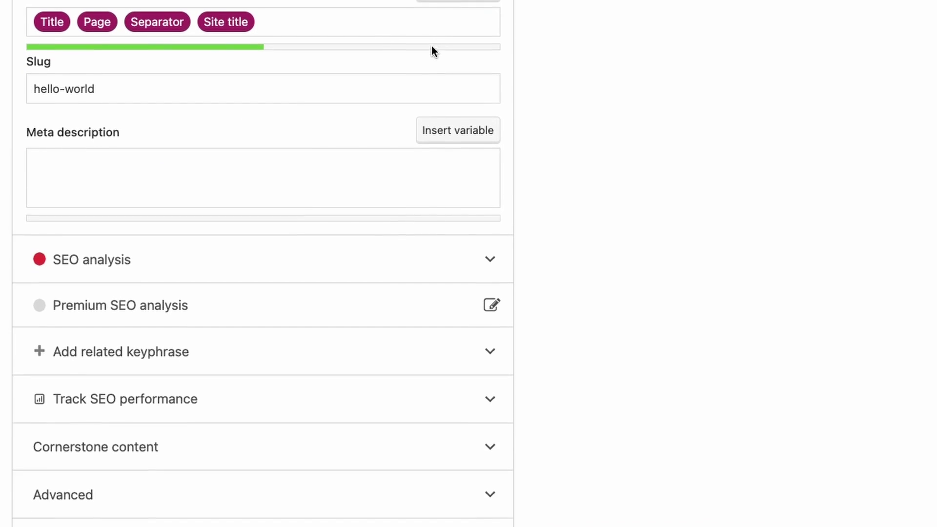
{"action": "left_click", "coordinate": [78, 474]}
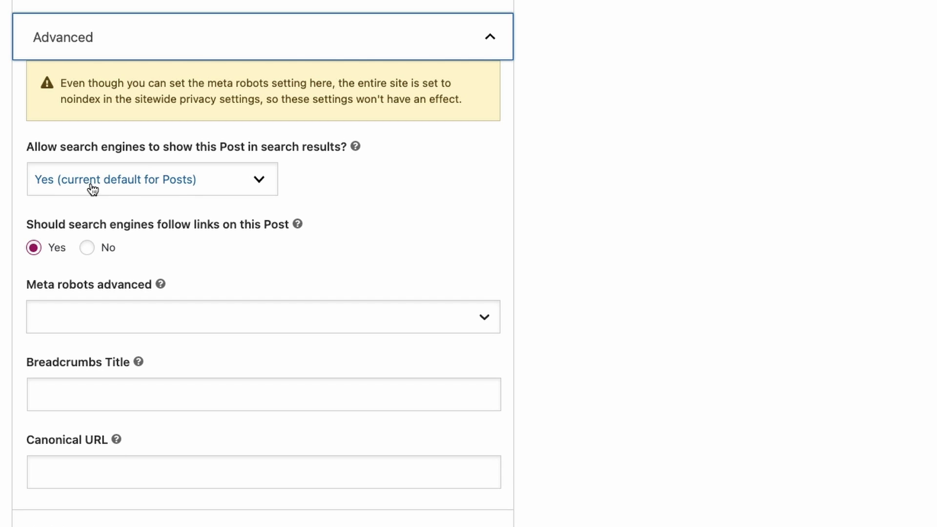
{"action": "left_click", "coordinate": [177, 190]}
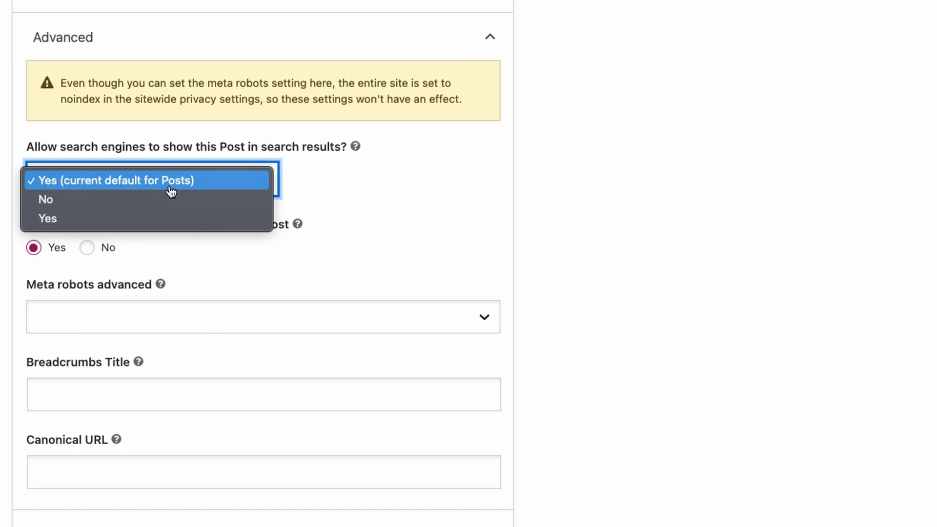
{"action": "left_click", "coordinate": [126, 213]}
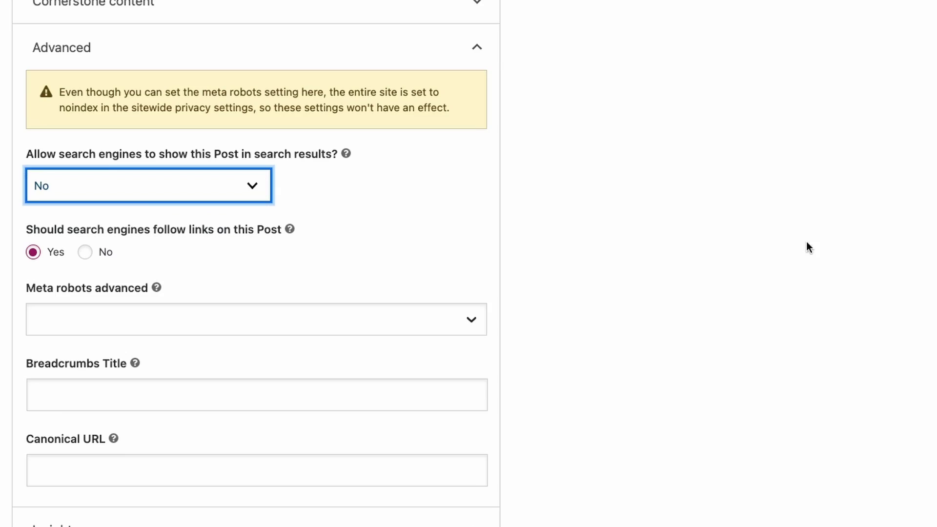
{"action": "left_click", "coordinate": [890, 32]}
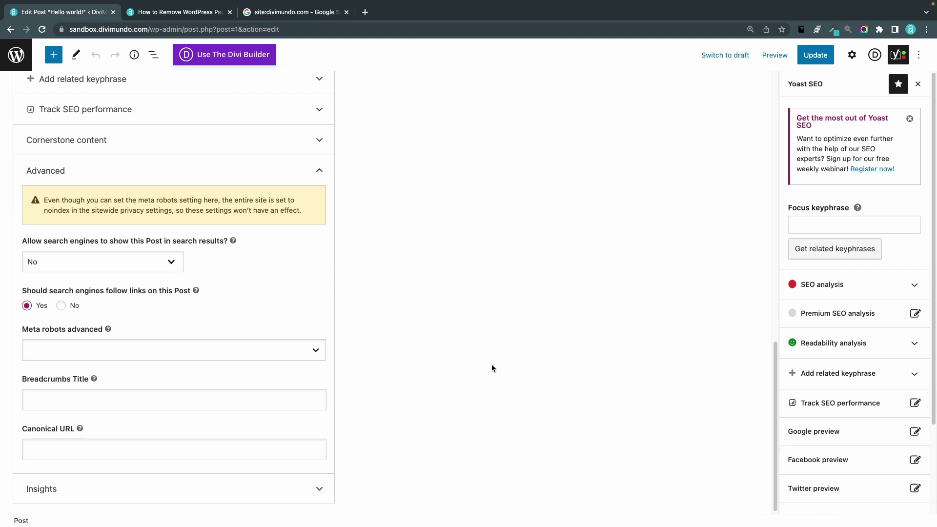
- Turn 'Show in search results' off for Pages in Yoast's Content Types settings
{"action": "left_click", "coordinate": [16, 57]}
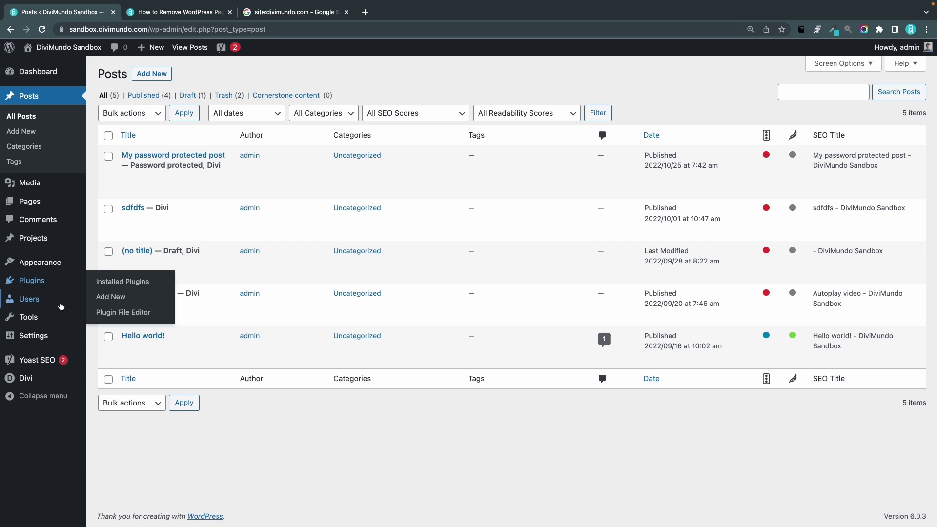
{"action": "mouse_move", "coordinate": [55, 359]}
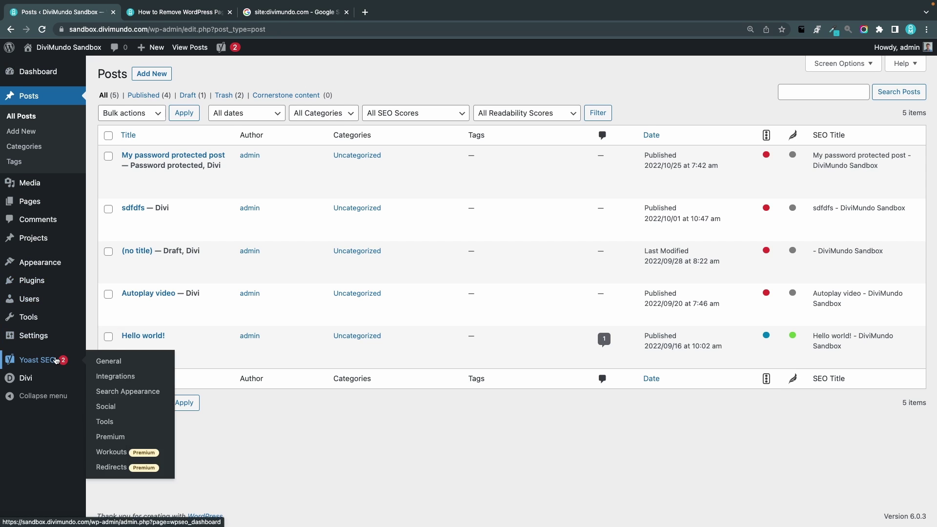
{"action": "left_click", "coordinate": [116, 365]}
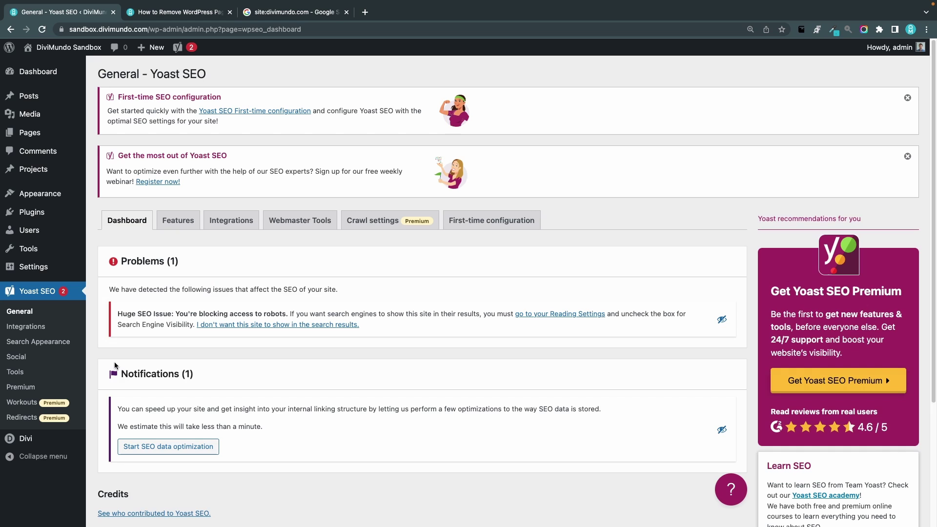
{"action": "left_click", "coordinate": [72, 342]}
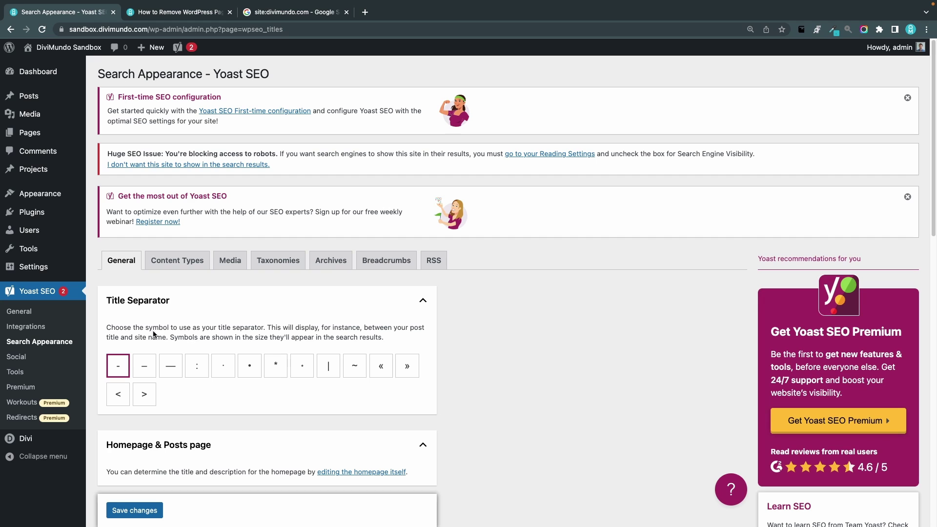
{"action": "left_click", "coordinate": [184, 268]}
{"action": "scroll", "coordinate": [184, 267], "scroll_direction": "down", "scroll_amount": 2}
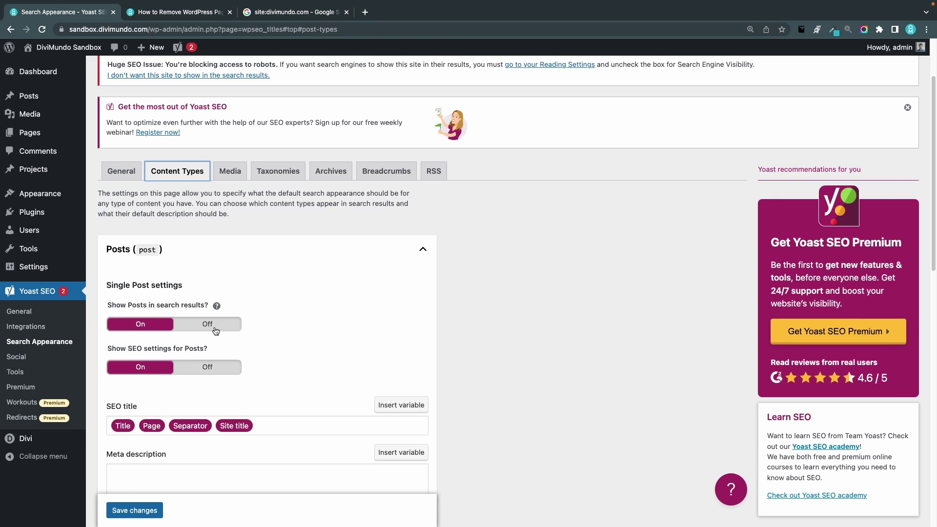
{"action": "scroll", "coordinate": [215, 331], "scroll_direction": "down", "scroll_amount": 8}
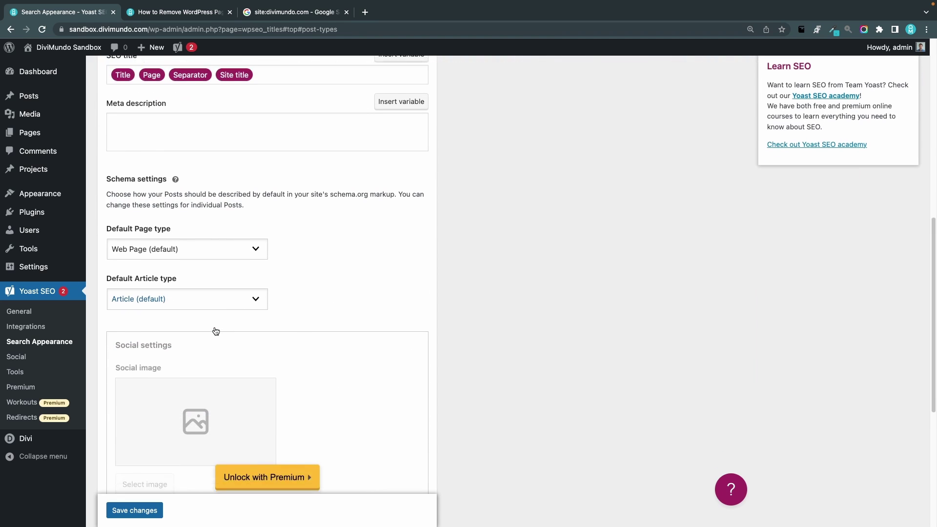
{"action": "scroll", "coordinate": [216, 331], "scroll_direction": "down", "scroll_amount": 6}
{"action": "left_click", "coordinate": [154, 381]}
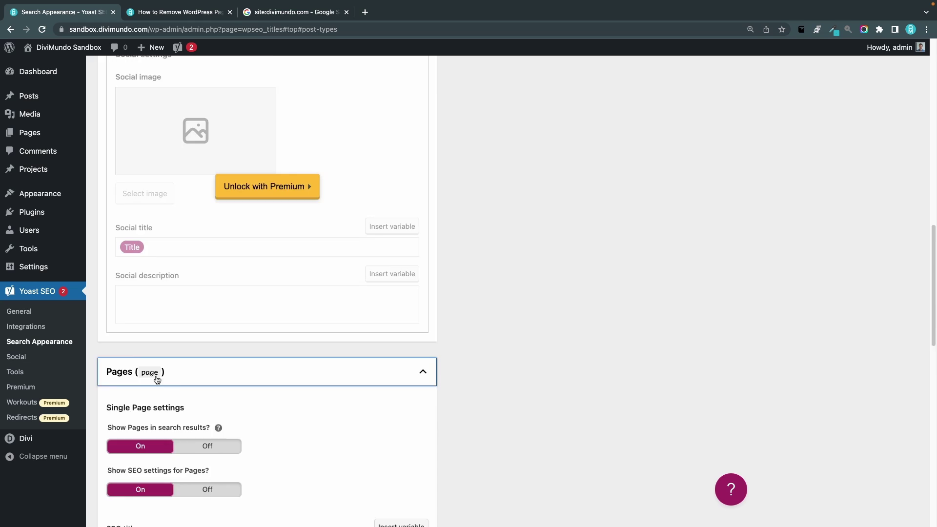
{"action": "scroll", "coordinate": [157, 374], "scroll_direction": "down", "scroll_amount": 7}
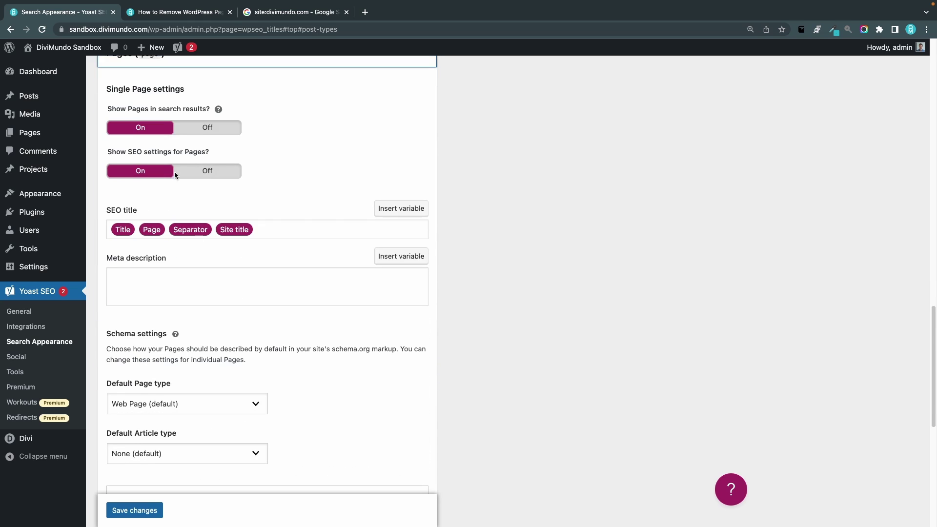
{"action": "left_click", "coordinate": [198, 137]}
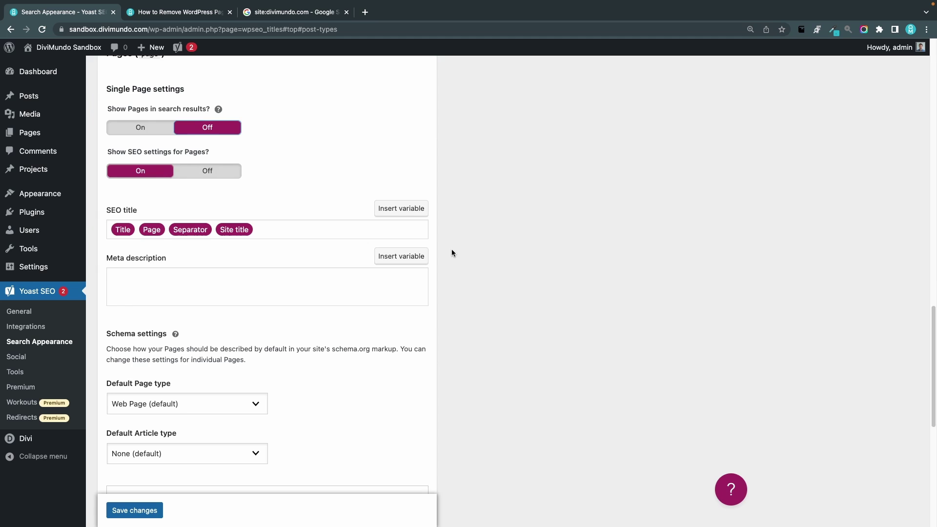
- Turn 'Show in search results' off for Projects as well
{"action": "scroll", "coordinate": [417, 268], "scroll_direction": "down", "scroll_amount": 8}
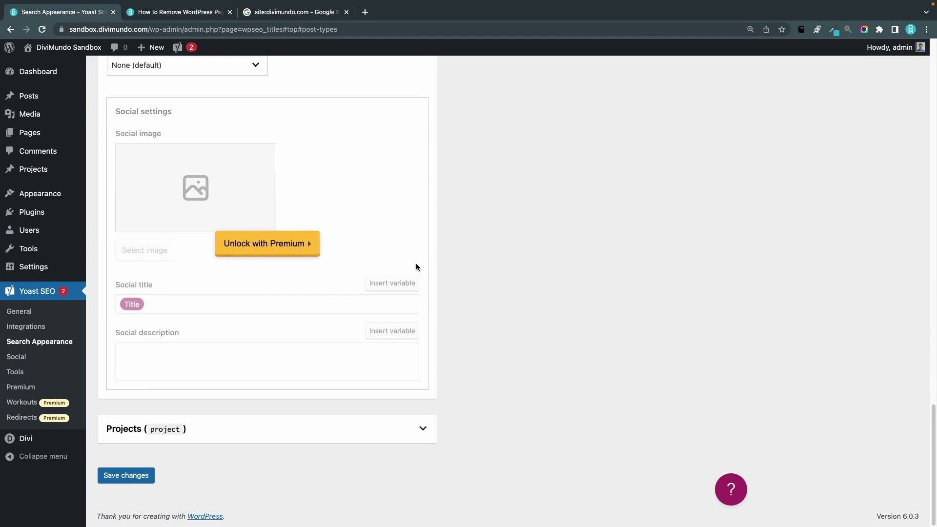
{"action": "left_click", "coordinate": [147, 443]}
{"action": "scroll", "coordinate": [147, 441], "scroll_direction": "down", "scroll_amount": 6}
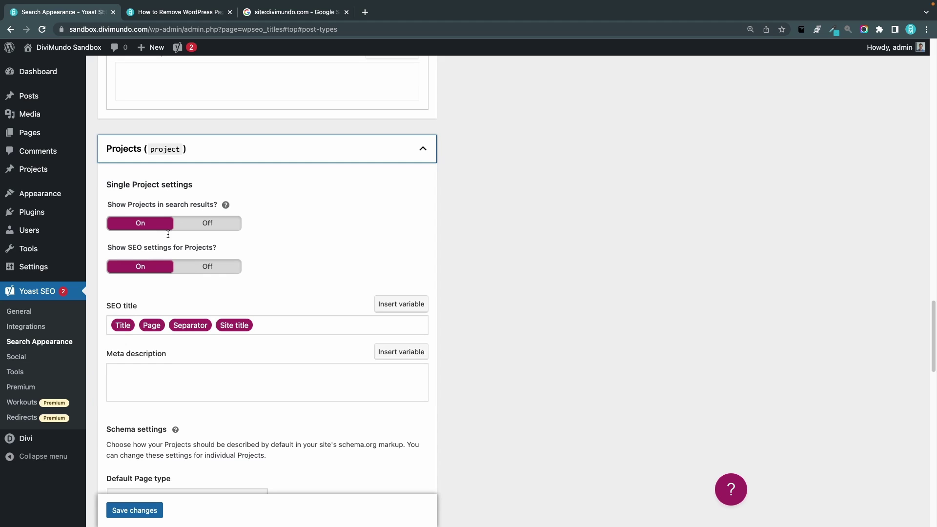
{"action": "left_click", "coordinate": [215, 224]}
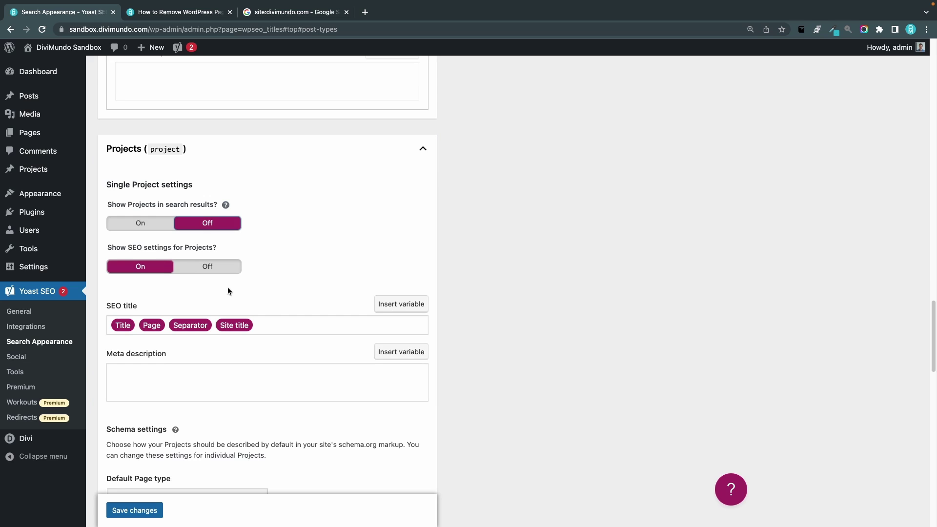
{"action": "scroll", "coordinate": [270, 307], "scroll_direction": "up", "scroll_amount": 3}
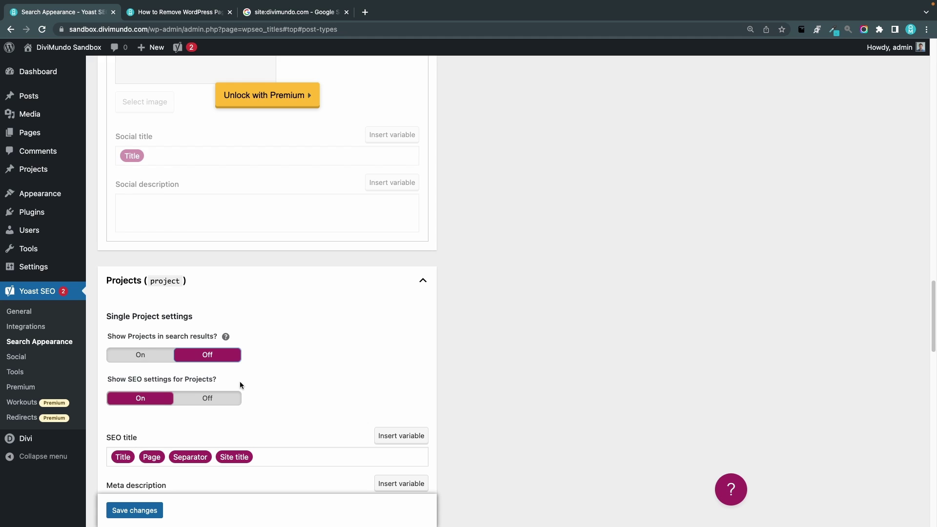
{"action": "scroll", "coordinate": [239, 382], "scroll_direction": "up", "scroll_amount": 1}
{"action": "scroll", "coordinate": [249, 351], "scroll_direction": "up", "scroll_amount": 15}
- Hide Tags from search results in Yoast's Taxonomies settings
{"action": "left_click", "coordinate": [282, 263]}
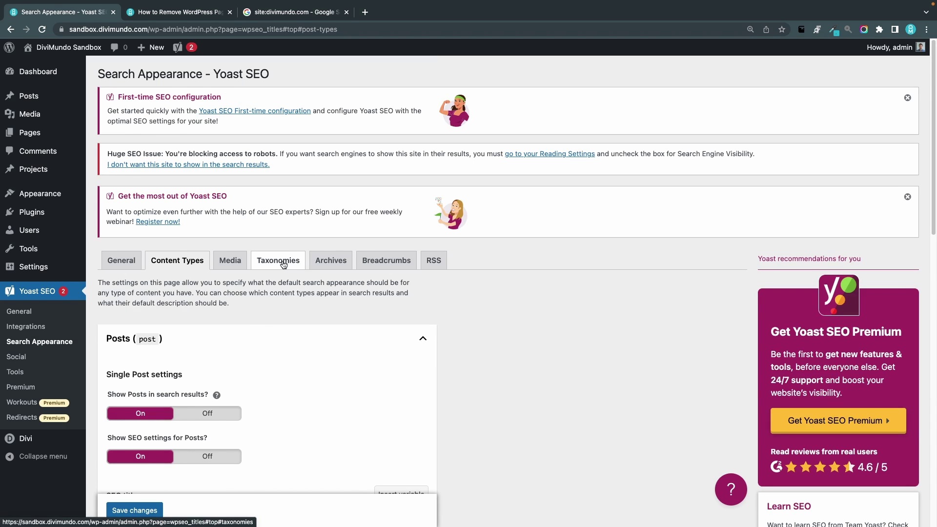
{"action": "scroll", "coordinate": [294, 312], "scroll_direction": "down", "scroll_amount": 2}
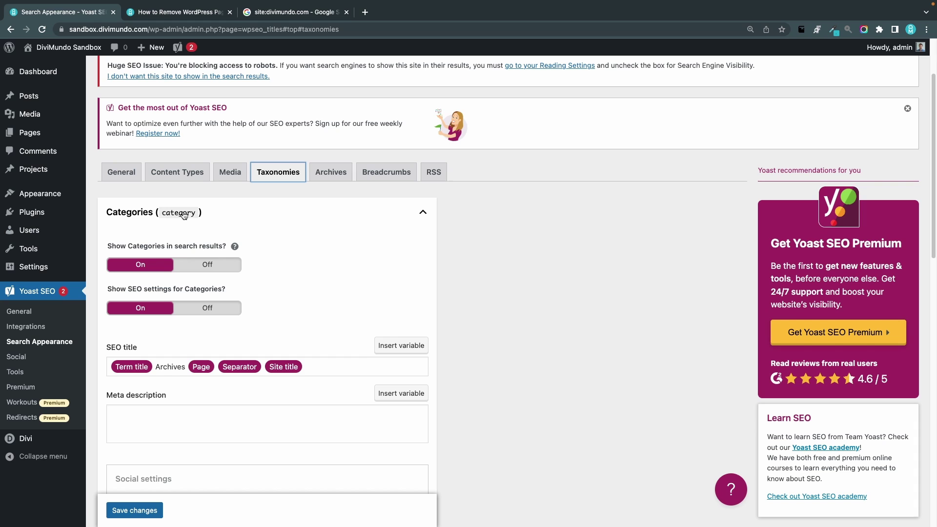
{"action": "scroll", "coordinate": [278, 316], "scroll_direction": "down", "scroll_amount": 7}
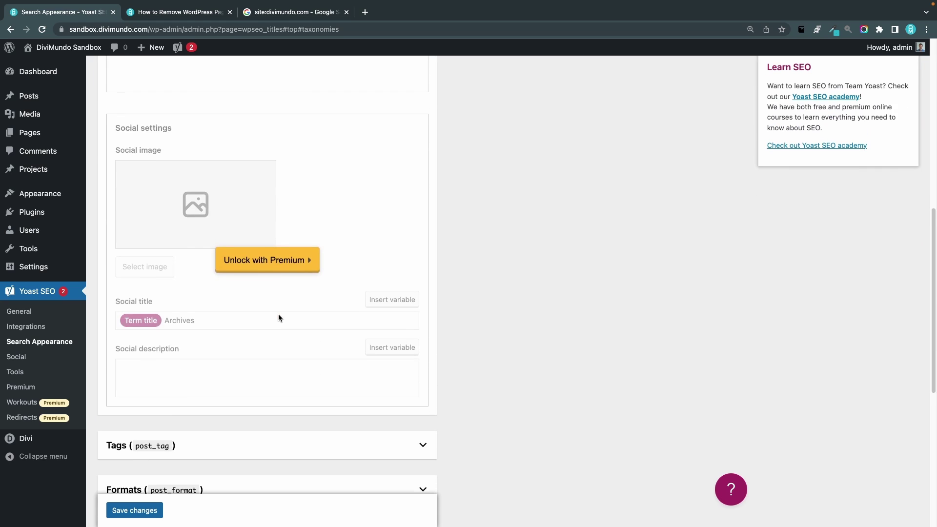
{"action": "scroll", "coordinate": [278, 318], "scroll_direction": "down", "scroll_amount": 5}
{"action": "left_click", "coordinate": [188, 215]}
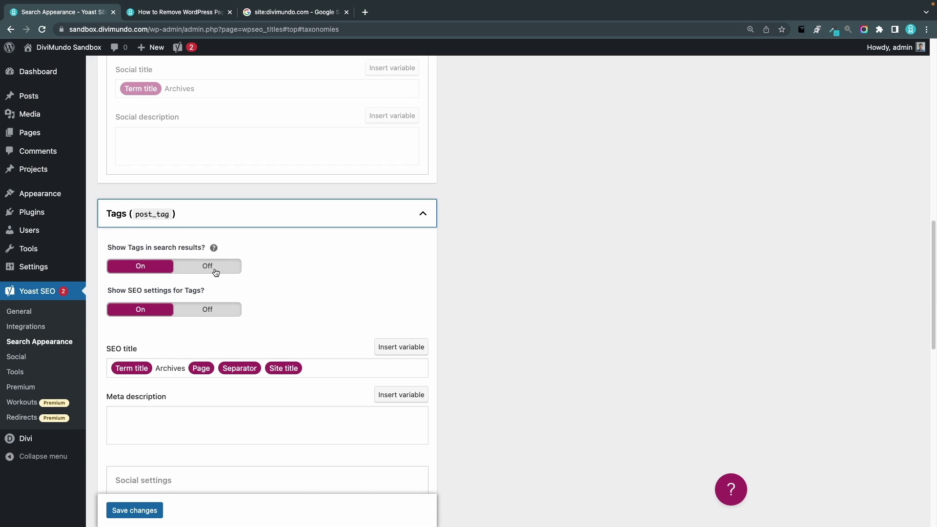
{"action": "left_click", "coordinate": [208, 266]}
- Hide Project Categories from search results, leaving Formats unchanged, then bring up the Archives settings
{"action": "scroll", "coordinate": [383, 316], "scroll_direction": "down", "scroll_amount": 6}
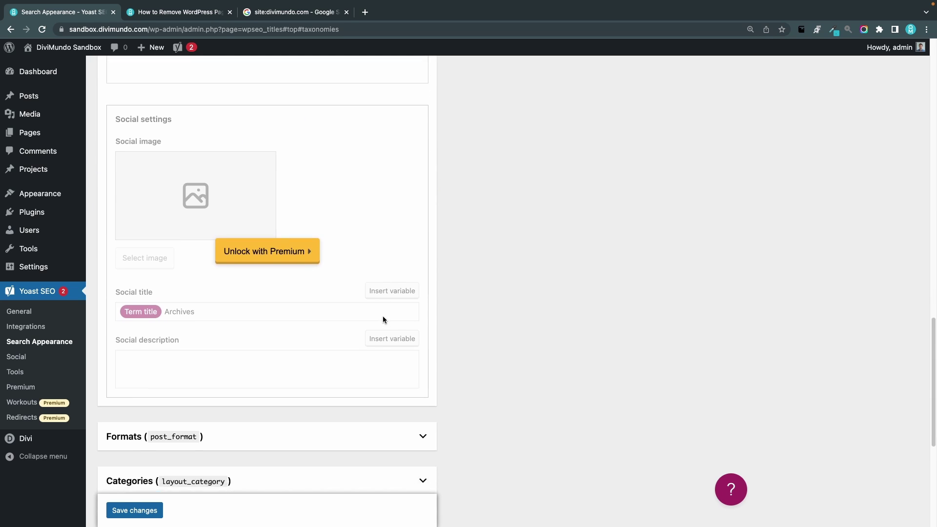
{"action": "scroll", "coordinate": [383, 318], "scroll_direction": "down", "scroll_amount": 2}
{"action": "left_click", "coordinate": [210, 352]}
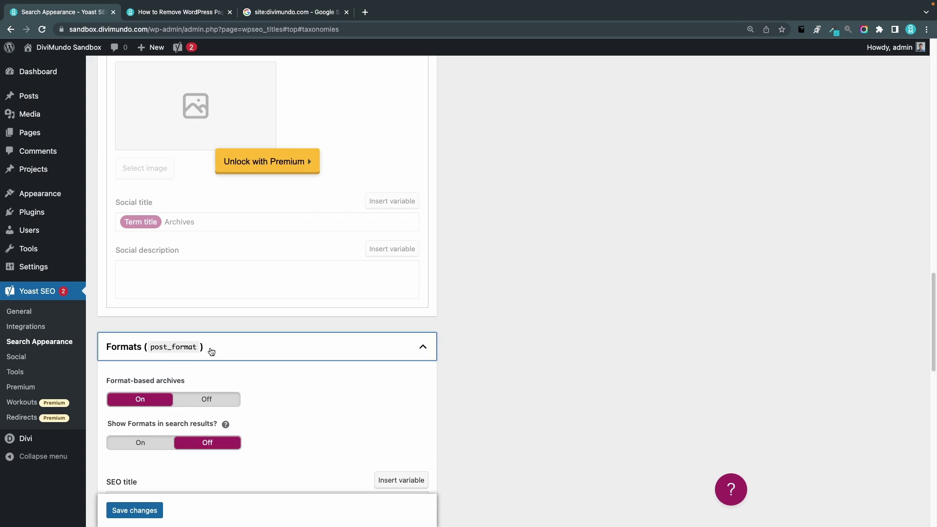
{"action": "left_click", "coordinate": [212, 351]}
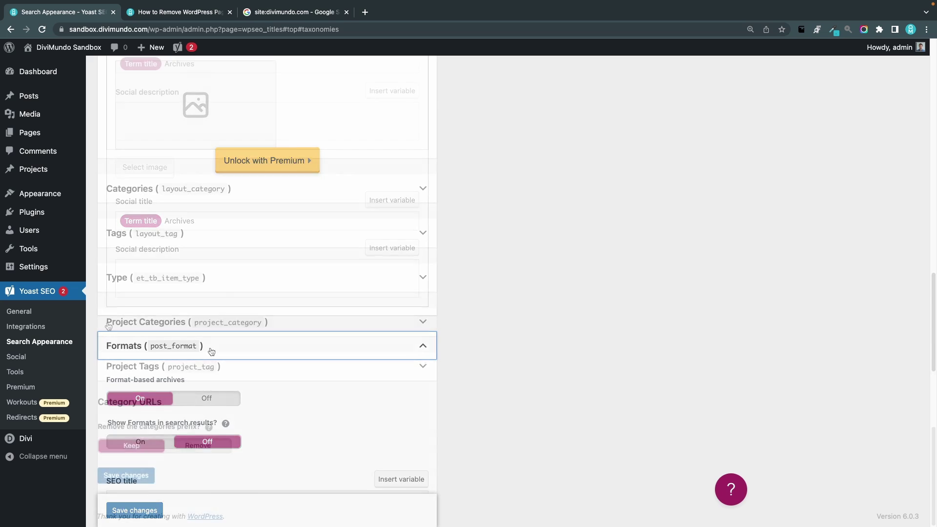
{"action": "left_click", "coordinate": [191, 324]}
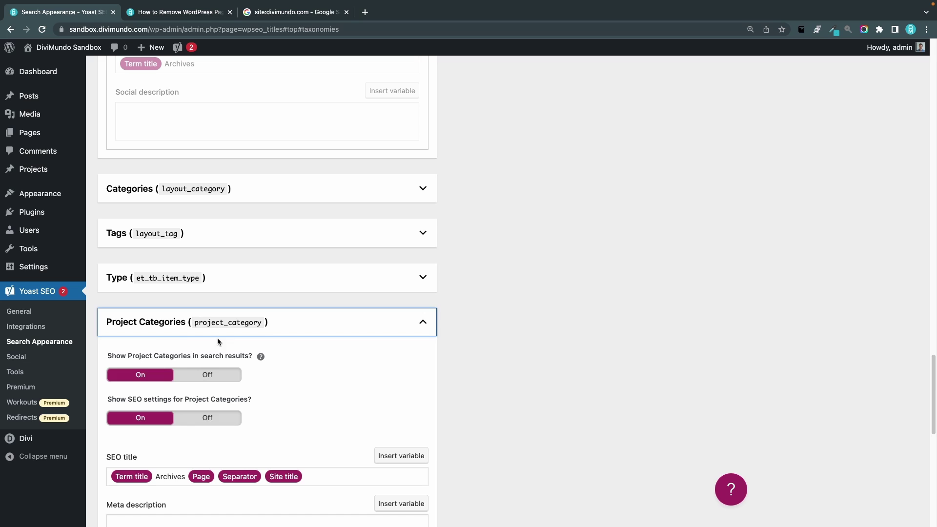
{"action": "left_click", "coordinate": [204, 377]}
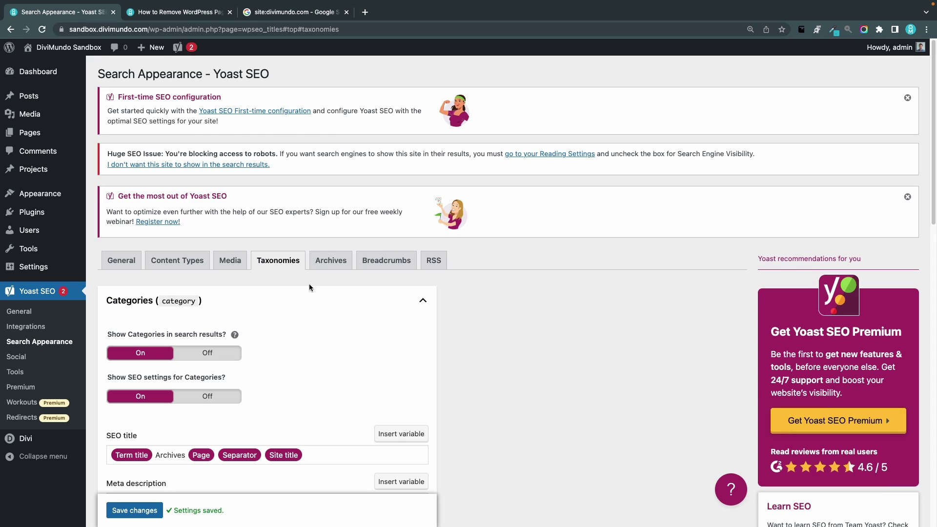
{"action": "left_click", "coordinate": [323, 266]}
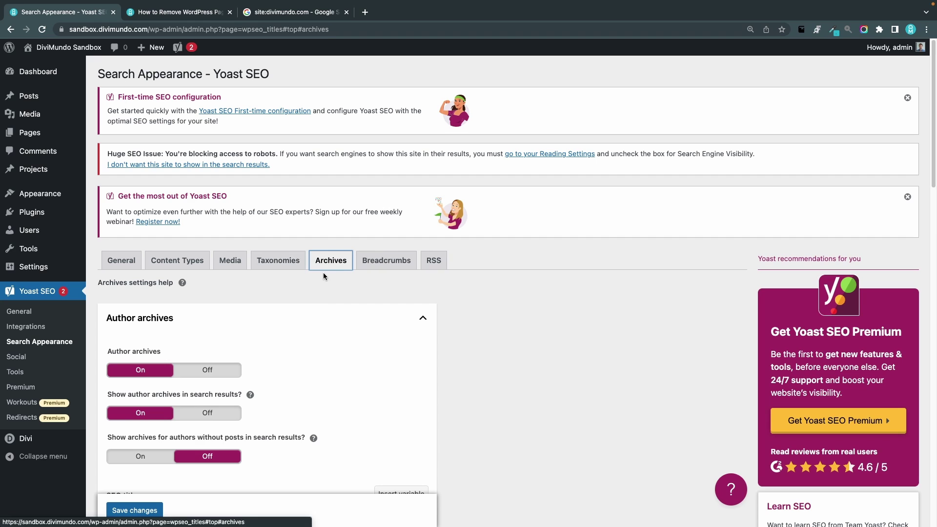
- Switch author and date archives off from search results and save the Archives settings
{"action": "scroll", "coordinate": [260, 342], "scroll_direction": "down", "scroll_amount": 1}
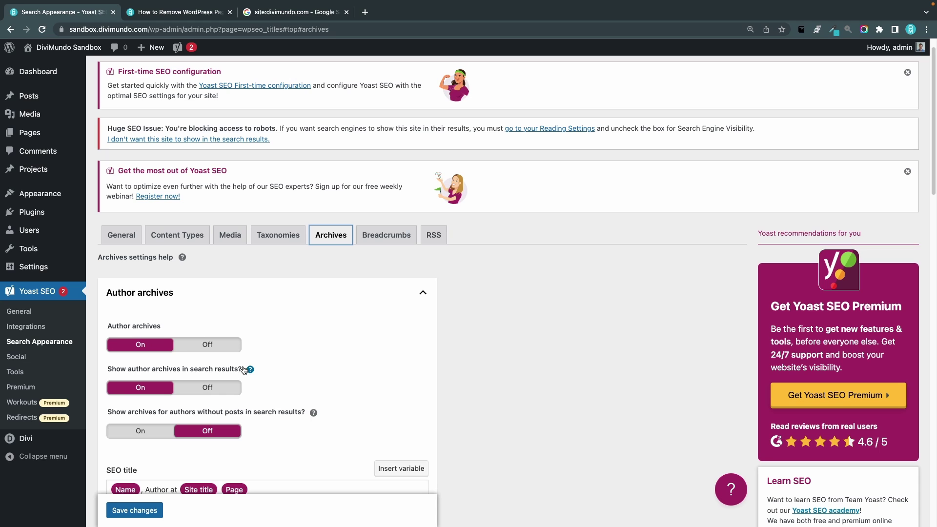
{"action": "left_click", "coordinate": [186, 393]}
{"action": "scroll", "coordinate": [201, 398], "scroll_direction": "down", "scroll_amount": 10}
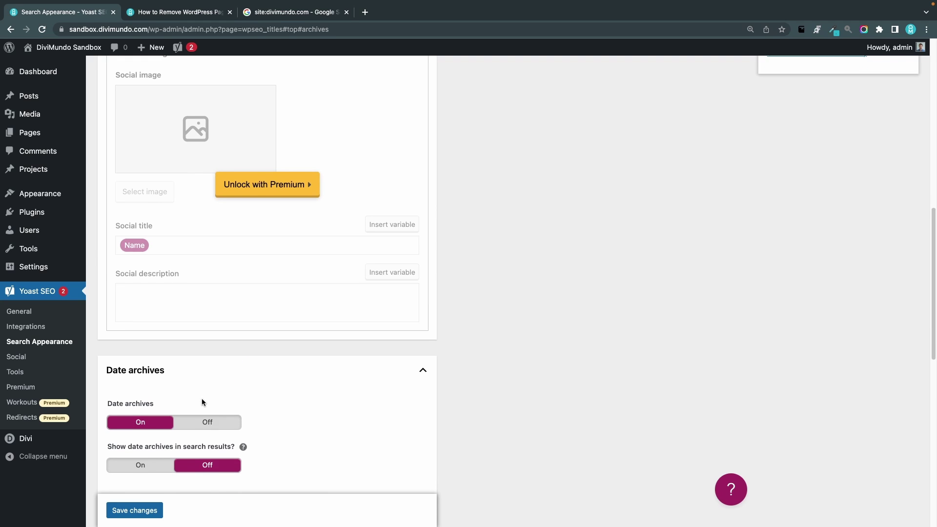
{"action": "scroll", "coordinate": [202, 400], "scroll_direction": "down", "scroll_amount": 1}
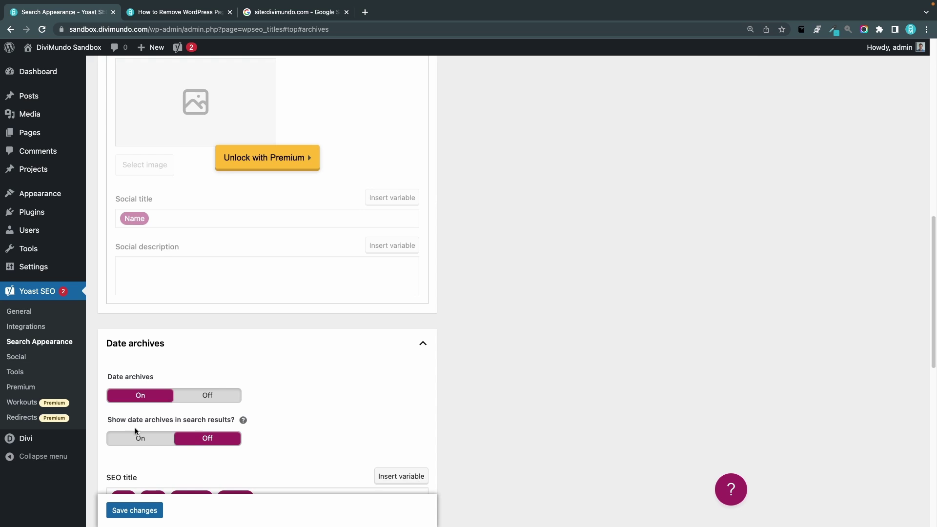
{"action": "left_click", "coordinate": [211, 439]}
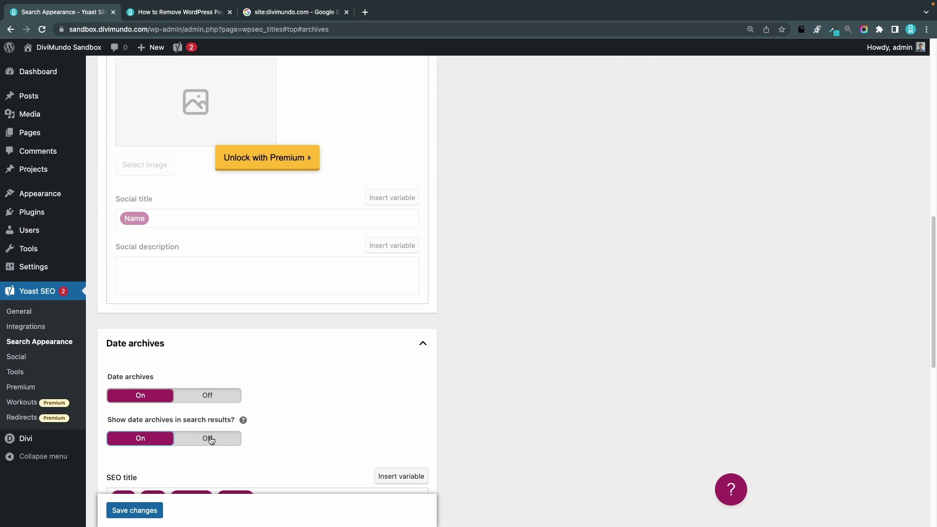
{"action": "left_click", "coordinate": [210, 439]}
{"action": "scroll", "coordinate": [205, 439], "scroll_direction": "down", "scroll_amount": 8}
{"action": "left_click", "coordinate": [146, 515]}
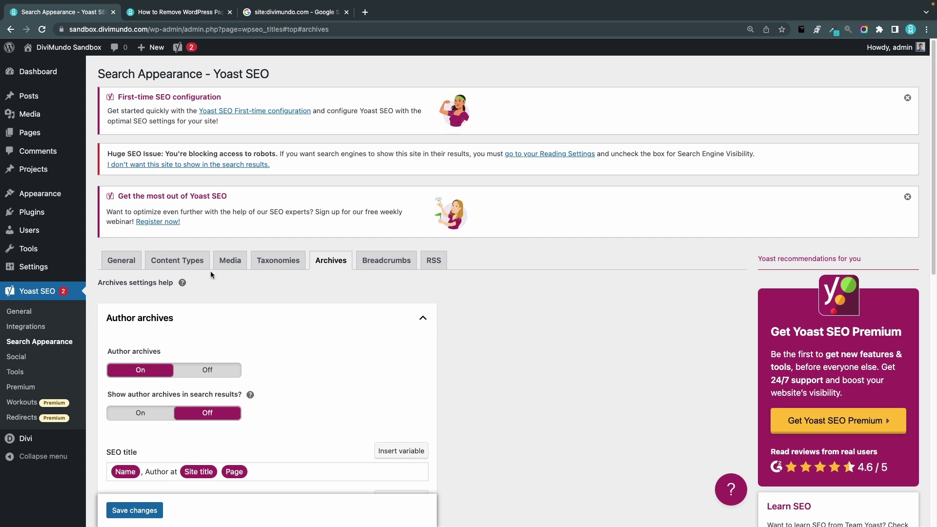
- Deactivate and delete the Yoast SEO plugin, confirming removal of its data
{"action": "left_click", "coordinate": [42, 219]}
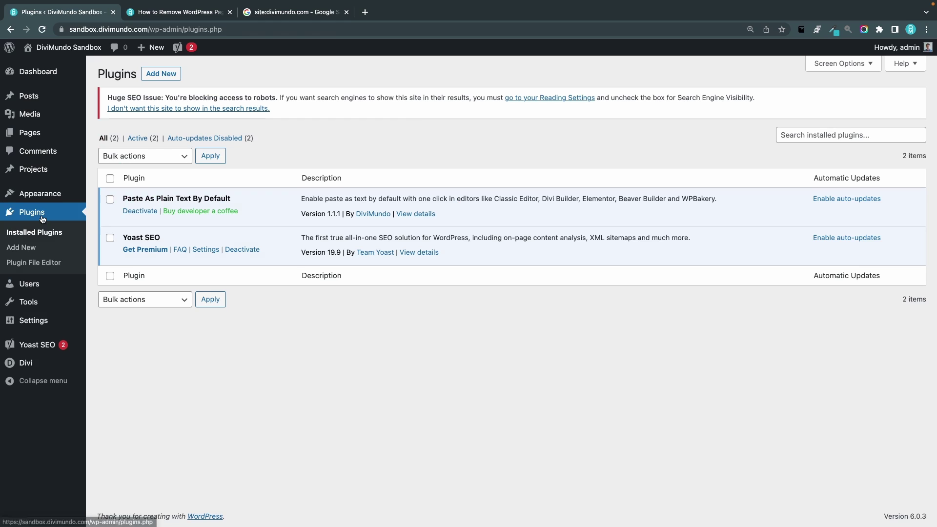
{"action": "left_click", "coordinate": [242, 250]}
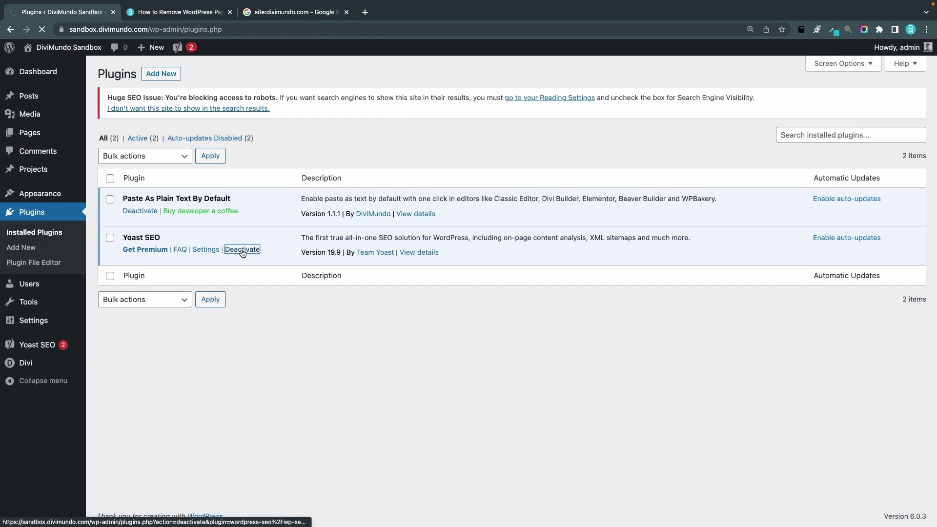
{"action": "left_click", "coordinate": [166, 241]}
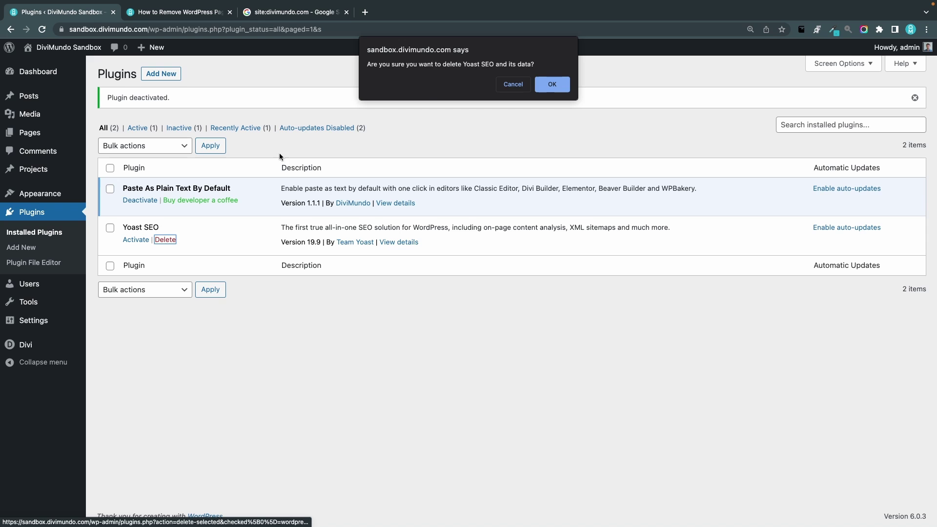
{"action": "key", "text": "Return"}
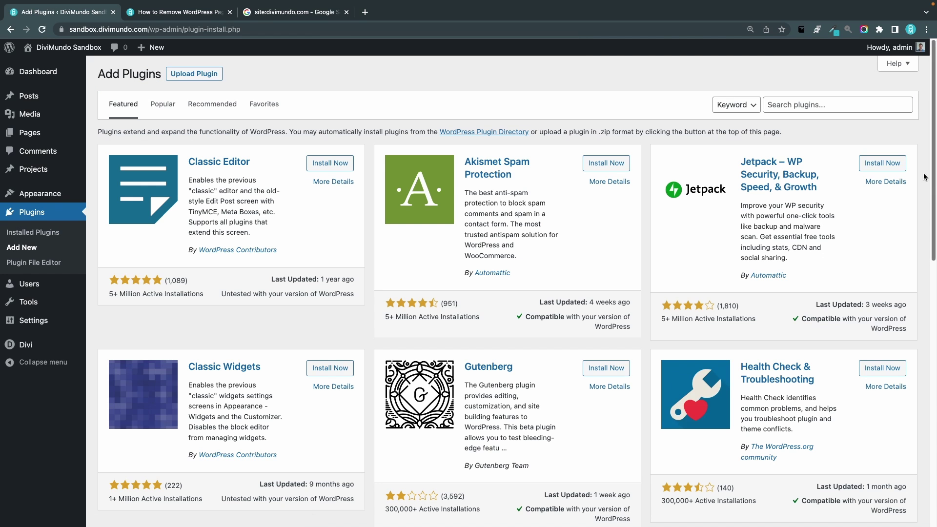
- Search for 'rankmath seo', then install and activate Rank Math SEO 1.0.100.1
{"action": "left_click", "coordinate": [784, 106]}
{"action": "type", "text": "ran"}
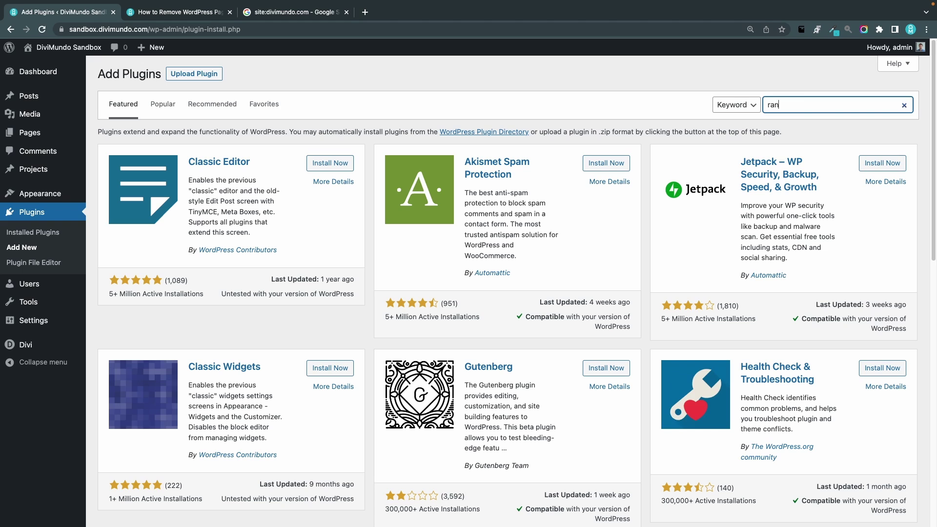
{"action": "type", "text": "kmath seo"}
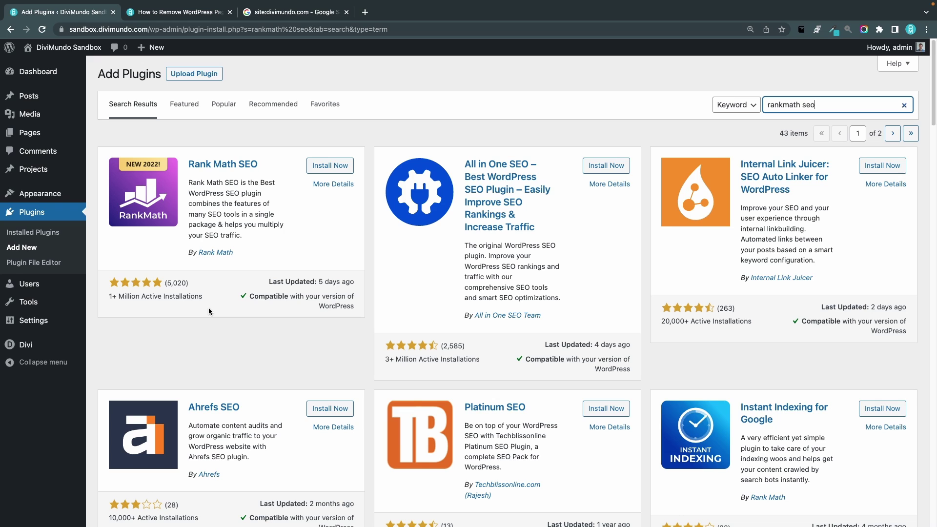
{"action": "left_click", "coordinate": [344, 166]}
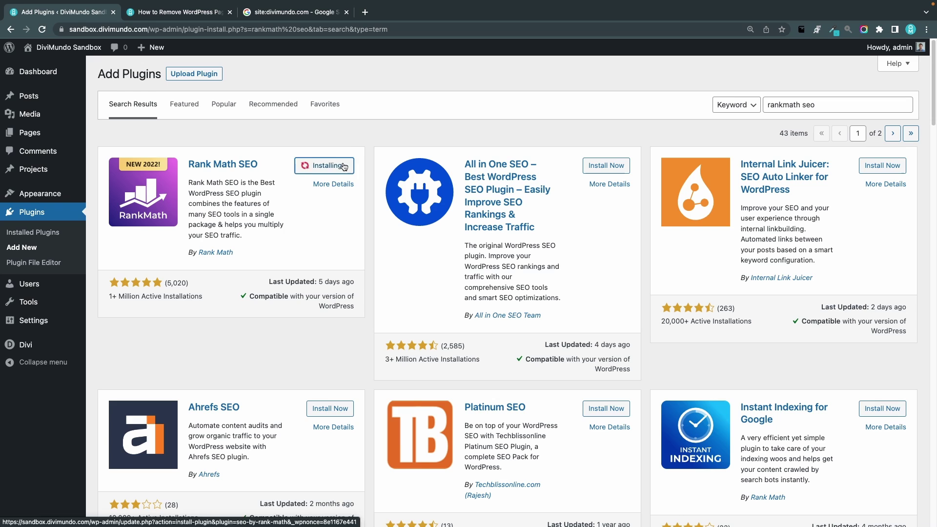
{"action": "left_click", "coordinate": [343, 166]}
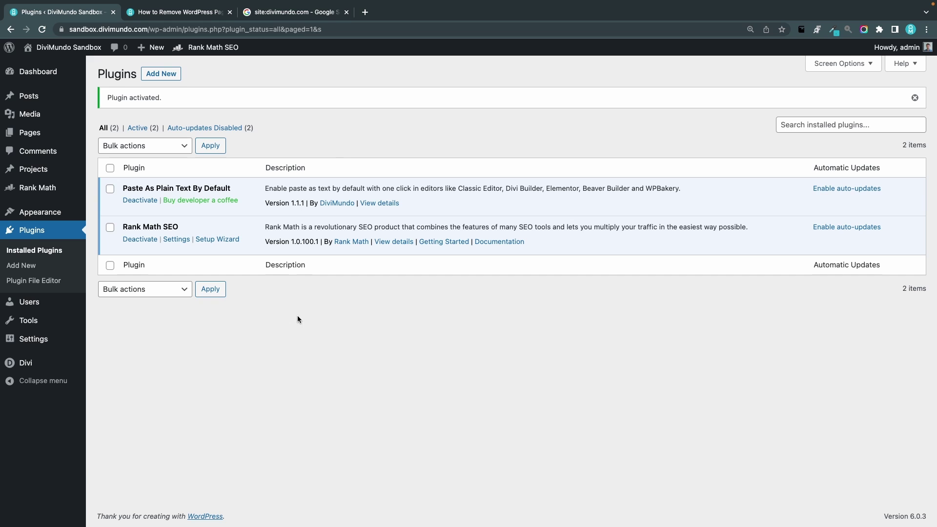
- Tick No Index in Rank Math's Advanced robots meta for Hello world! and update the post
{"action": "left_click", "coordinate": [49, 96]}
{"action": "scroll", "coordinate": [199, 430], "scroll_direction": "down", "scroll_amount": 5}
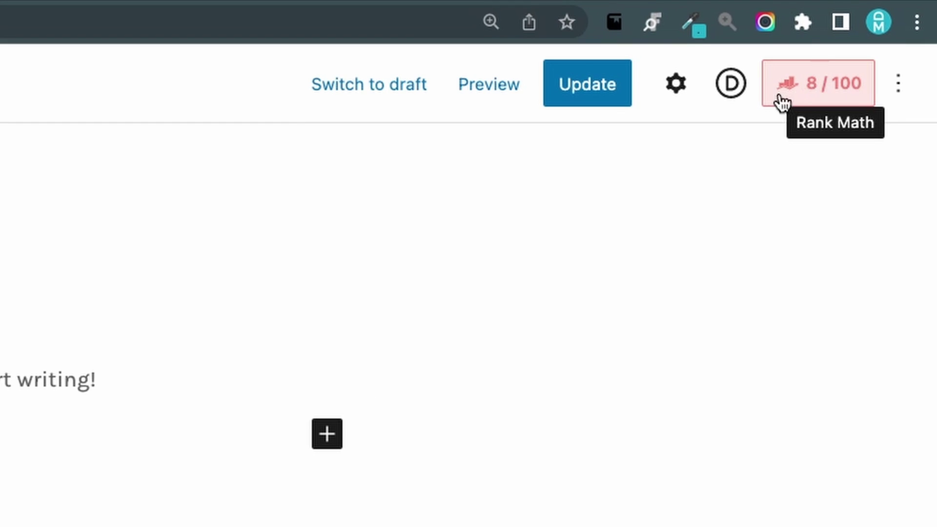
{"action": "left_click", "coordinate": [807, 97]}
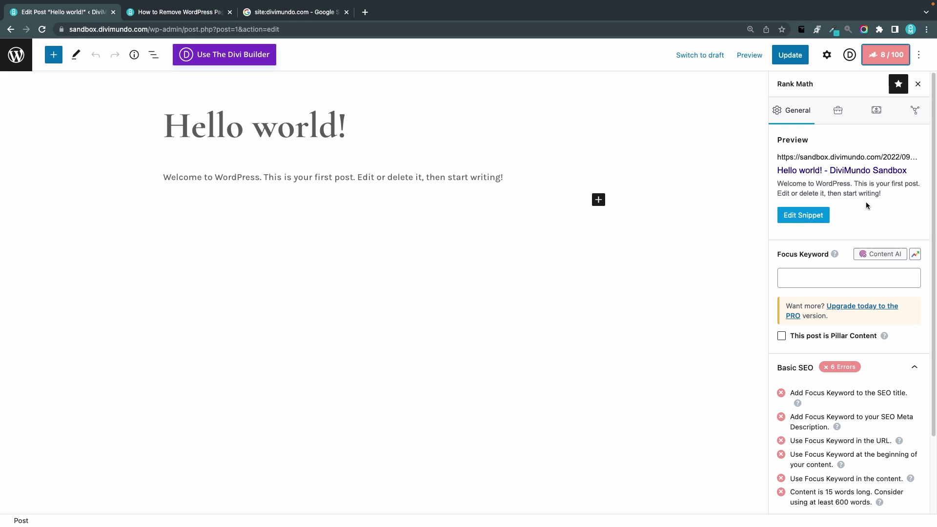
{"action": "scroll", "coordinate": [848, 141], "scroll_direction": "down", "scroll_amount": 1}
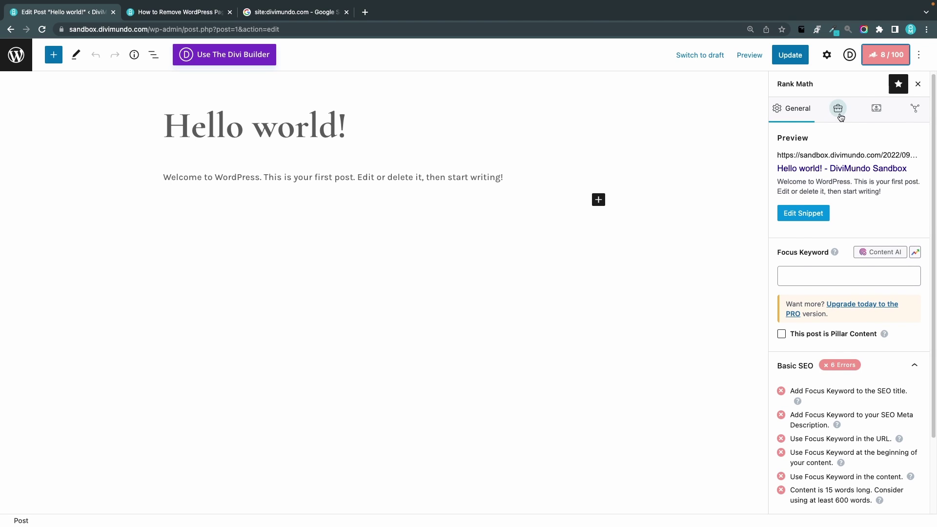
{"action": "left_click", "coordinate": [840, 116]}
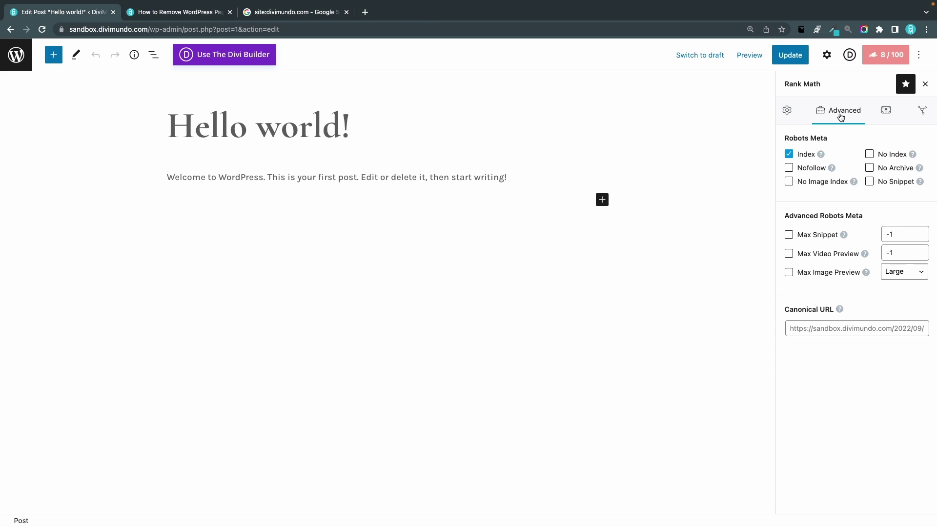
{"action": "left_click", "coordinate": [869, 154]}
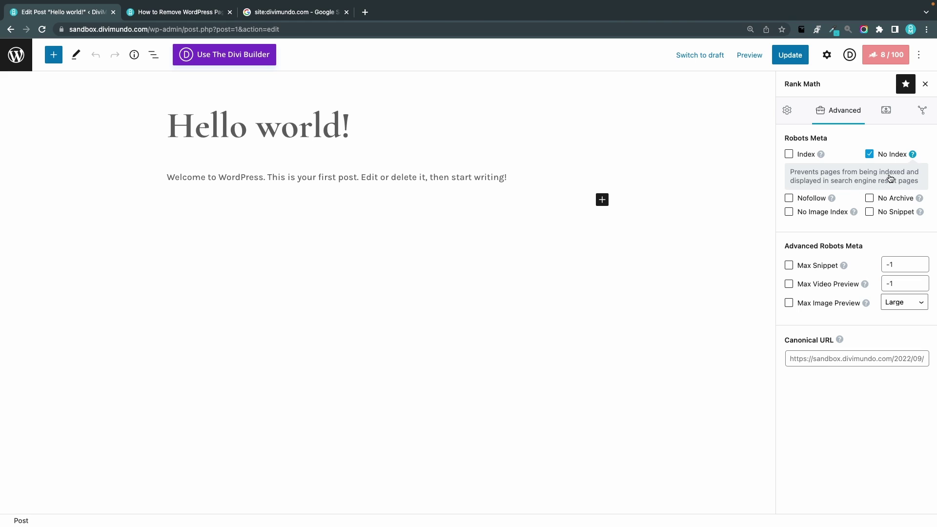
{"action": "left_click", "coordinate": [801, 59]}
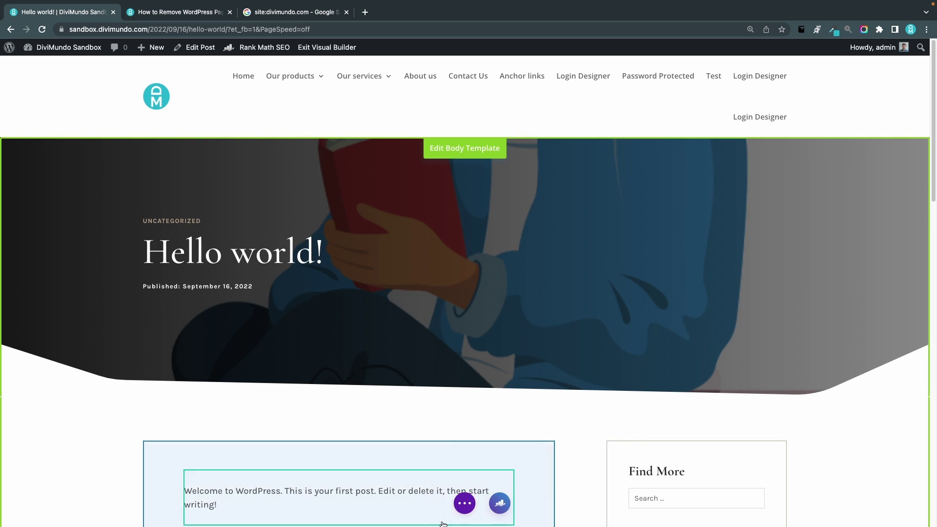
- Open the Rank Math SEO panel for the Hello world! post from the Divi builder's bottom bar
{"action": "left_click", "coordinate": [465, 503]}
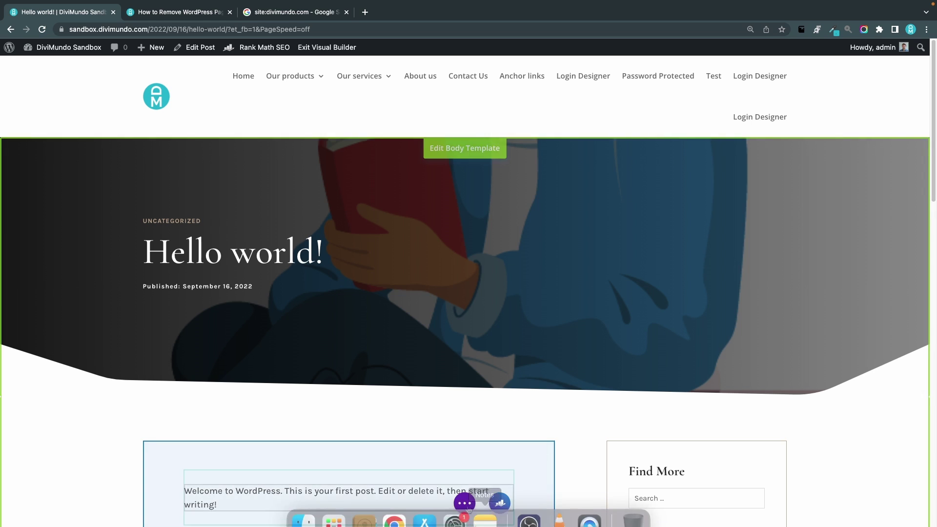
{"action": "left_click", "coordinate": [466, 506]}
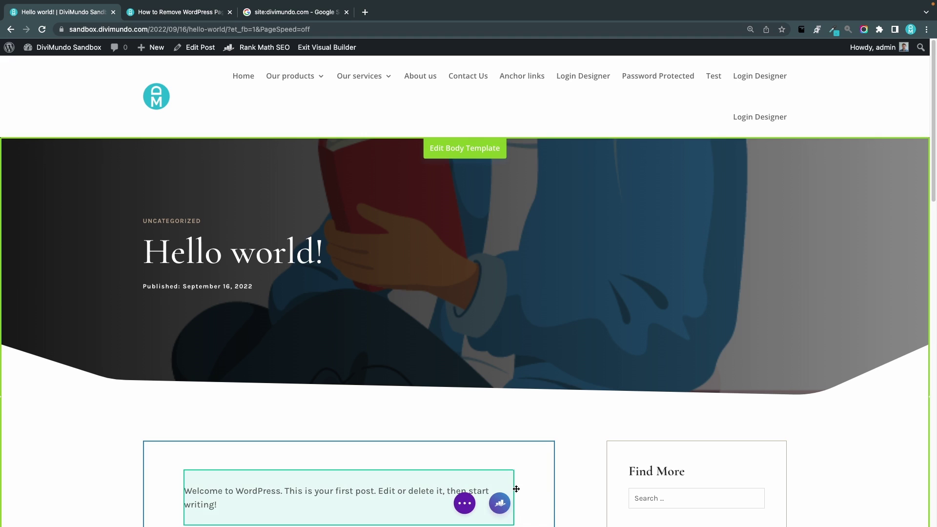
{"action": "left_click", "coordinate": [501, 508]}
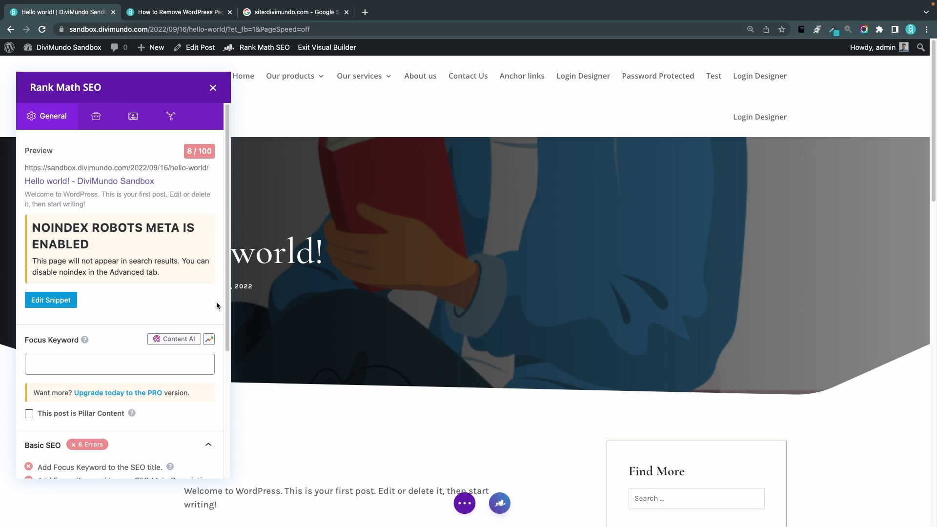
- On Rank Math's Advanced tab, switch Hello world! to Index, then back to No Index
{"action": "left_click", "coordinate": [96, 116]}
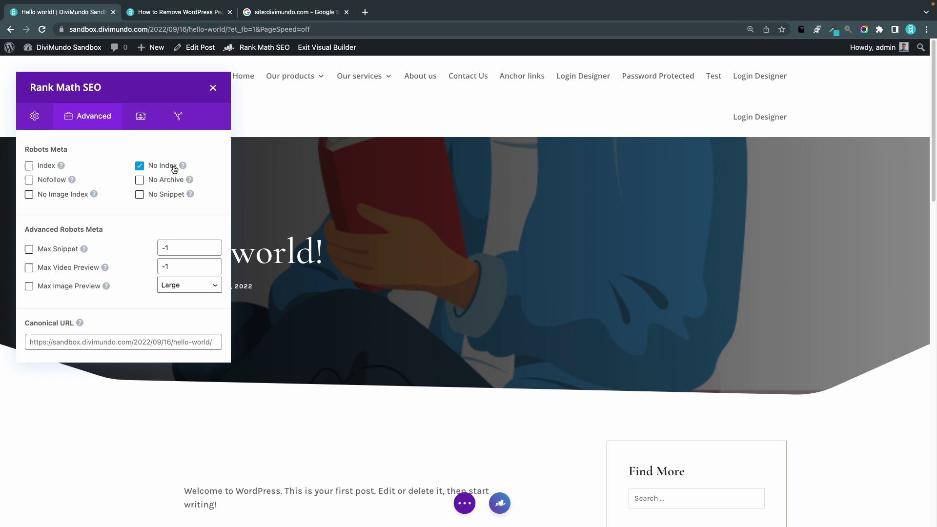
{"action": "left_click", "coordinate": [29, 166]}
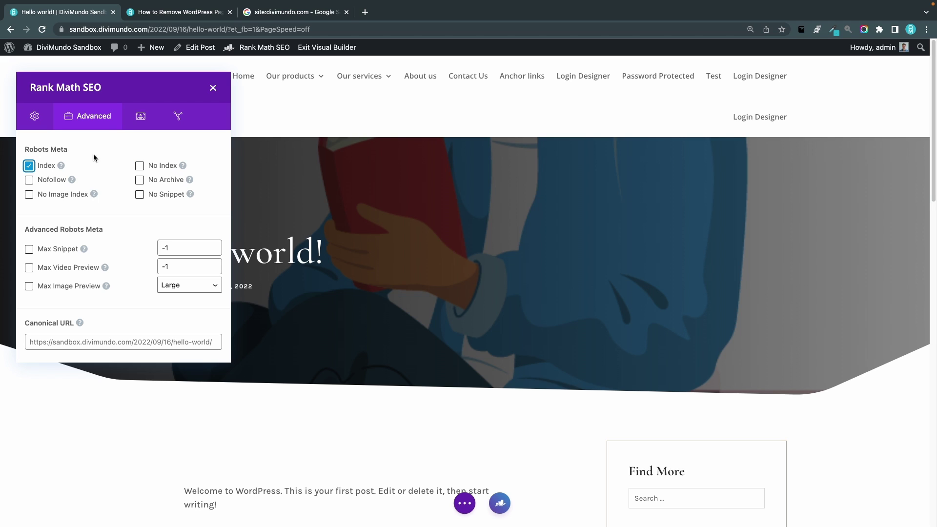
{"action": "left_click", "coordinate": [139, 165]}
{"action": "left_click", "coordinate": [464, 503]}
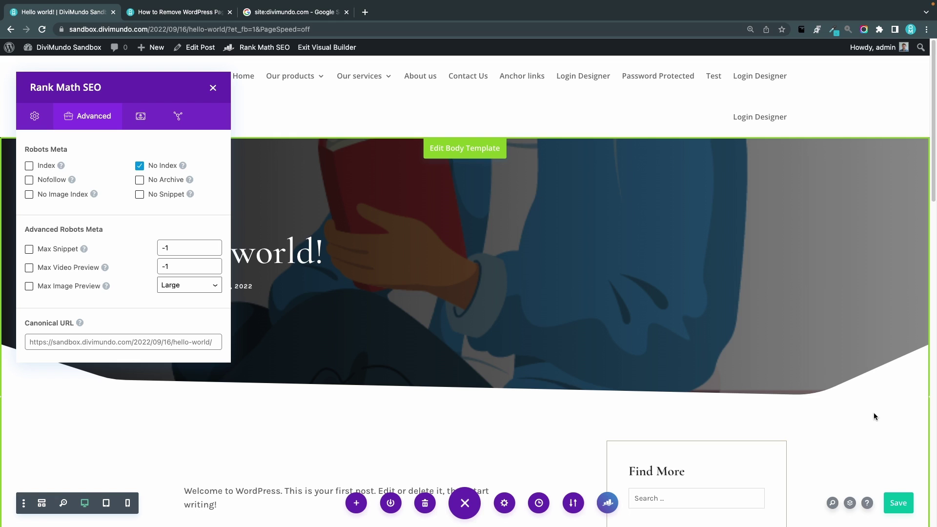
- Leave the builder for the DiviMundo Sandbox dashboard and review Rank Math's Titles & Meta Global Meta robots defaults
{"action": "left_click", "coordinate": [324, 49]}
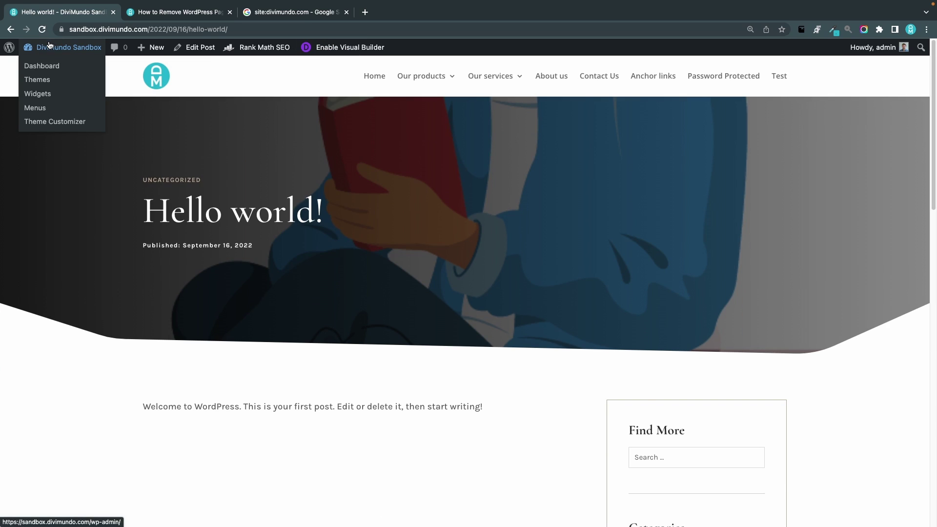
{"action": "left_click", "coordinate": [49, 45]}
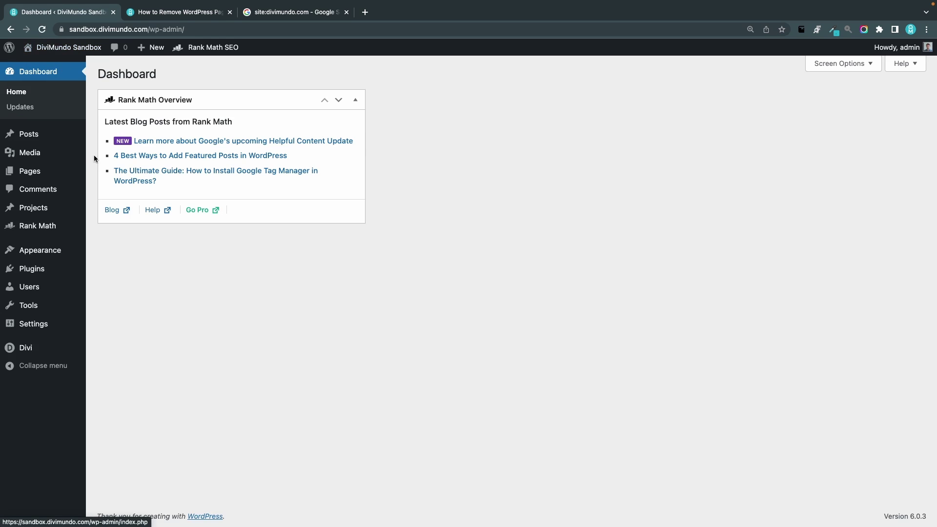
{"action": "mouse_move", "coordinate": [24, 231]}
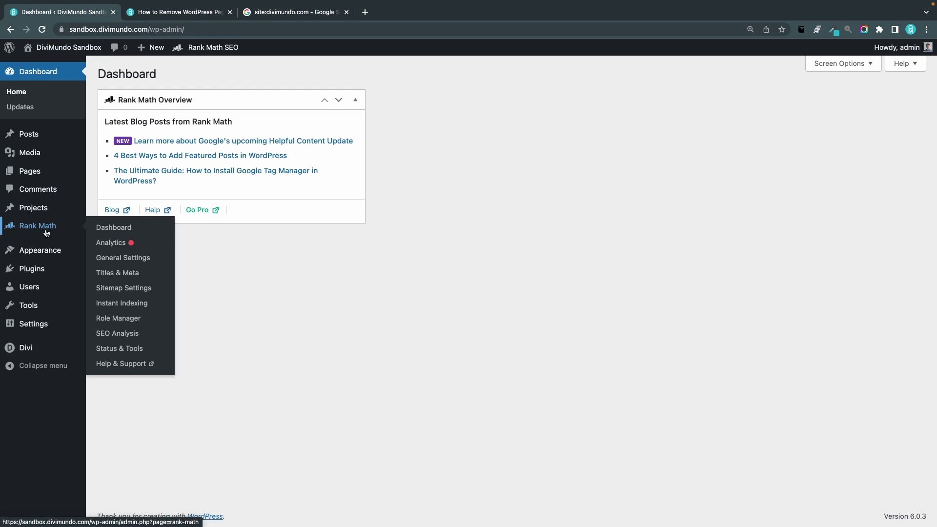
{"action": "left_click", "coordinate": [129, 261]}
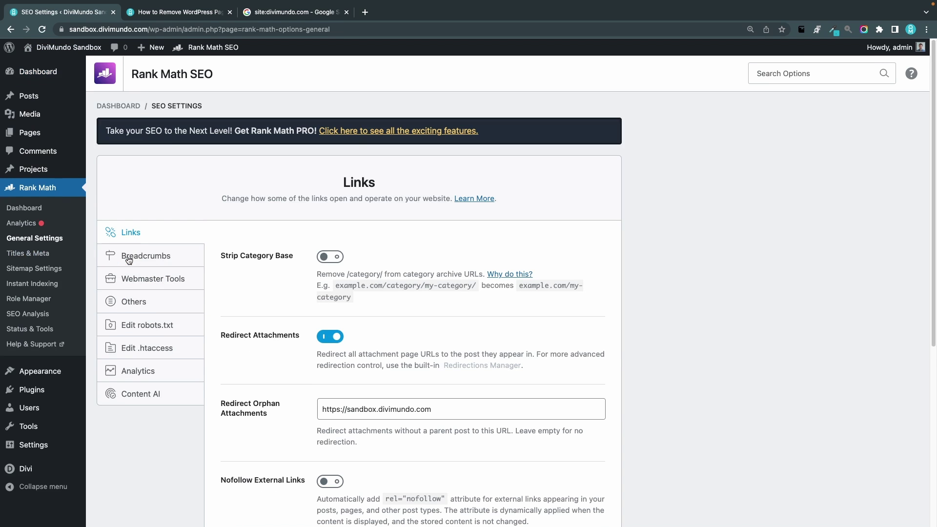
{"action": "left_click", "coordinate": [56, 257]}
{"action": "scroll", "coordinate": [221, 283], "scroll_direction": "down", "scroll_amount": 1}
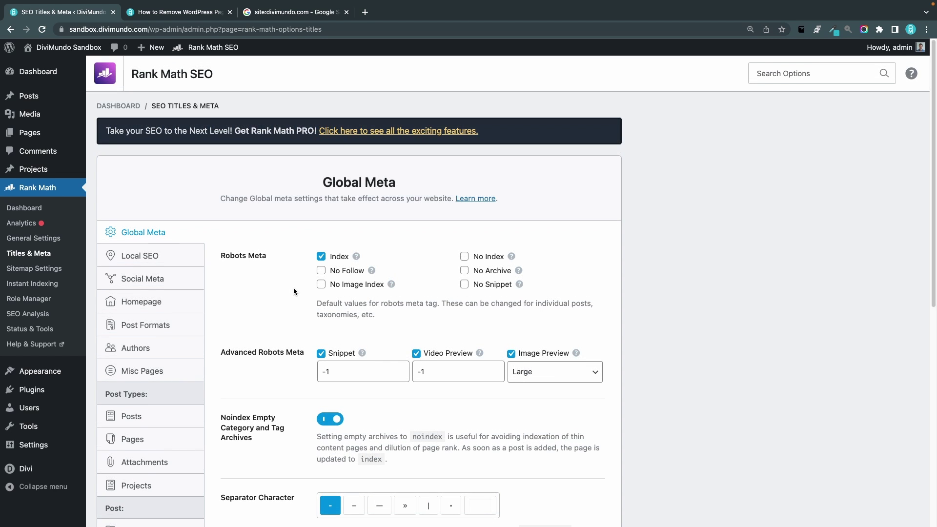
{"action": "scroll", "coordinate": [294, 288], "scroll_direction": "down", "scroll_amount": 4}
{"action": "scroll", "coordinate": [294, 291], "scroll_direction": "down", "scroll_amount": 1}
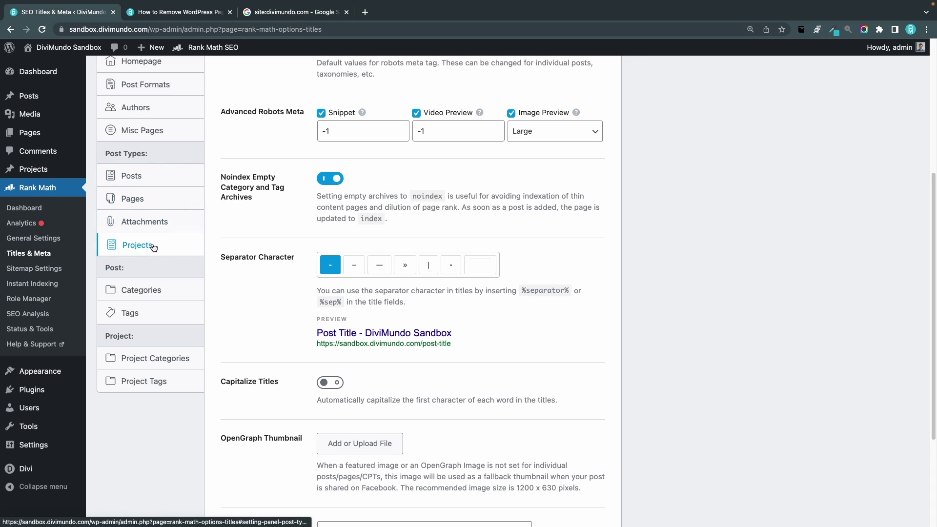
- Enable Post Robots Meta for single posts with No Index ticked, and save the changes
{"action": "left_click", "coordinate": [131, 176]}
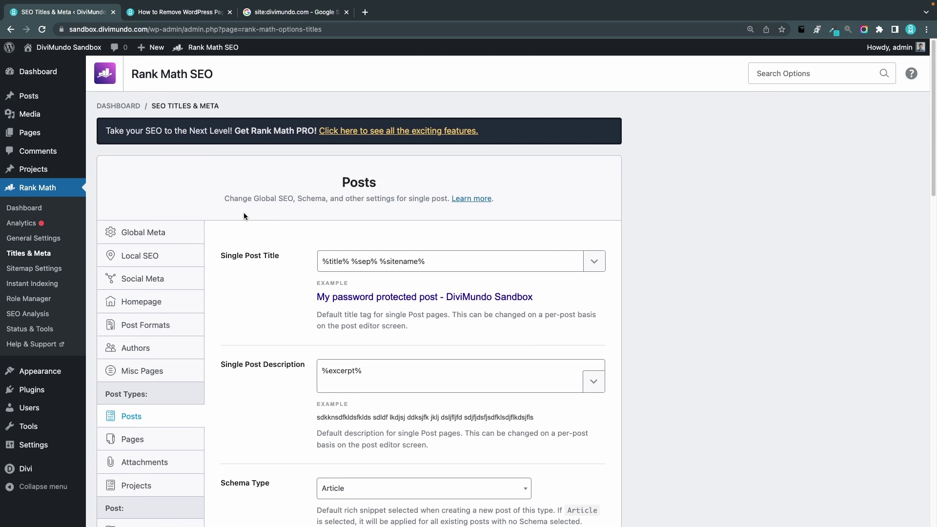
{"action": "scroll", "coordinate": [245, 217], "scroll_direction": "down", "scroll_amount": 6}
{"action": "scroll", "coordinate": [244, 217], "scroll_direction": "down", "scroll_amount": 5}
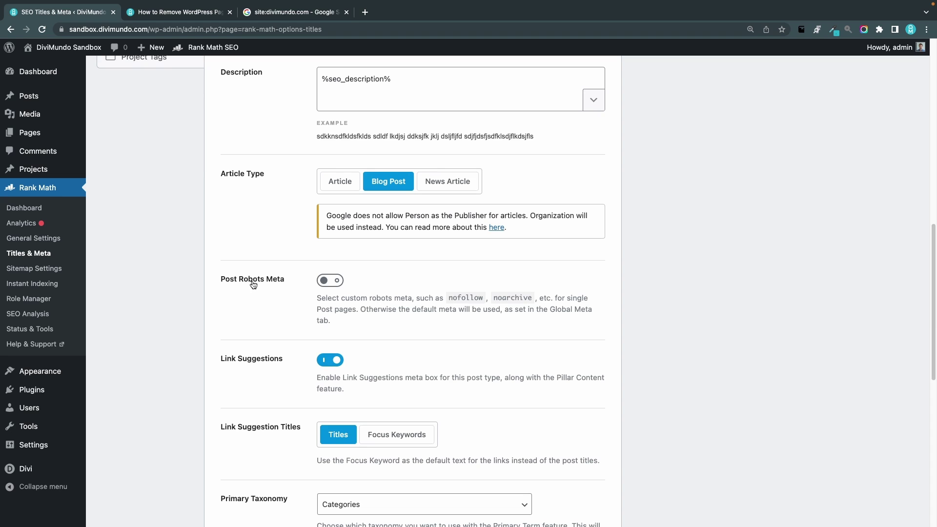
{"action": "left_click", "coordinate": [338, 282]}
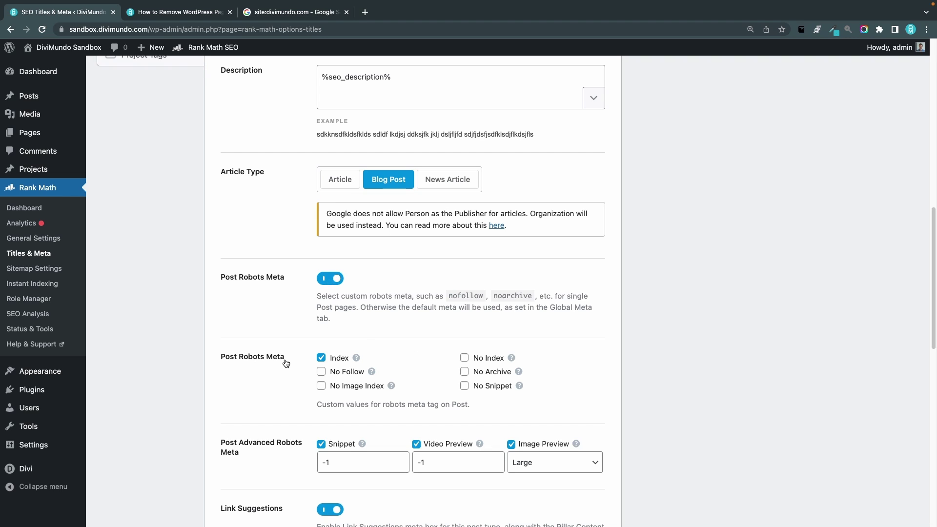
{"action": "left_click", "coordinate": [465, 358]}
{"action": "scroll", "coordinate": [503, 357], "scroll_direction": "down", "scroll_amount": 10}
{"action": "left_click", "coordinate": [610, 458]}
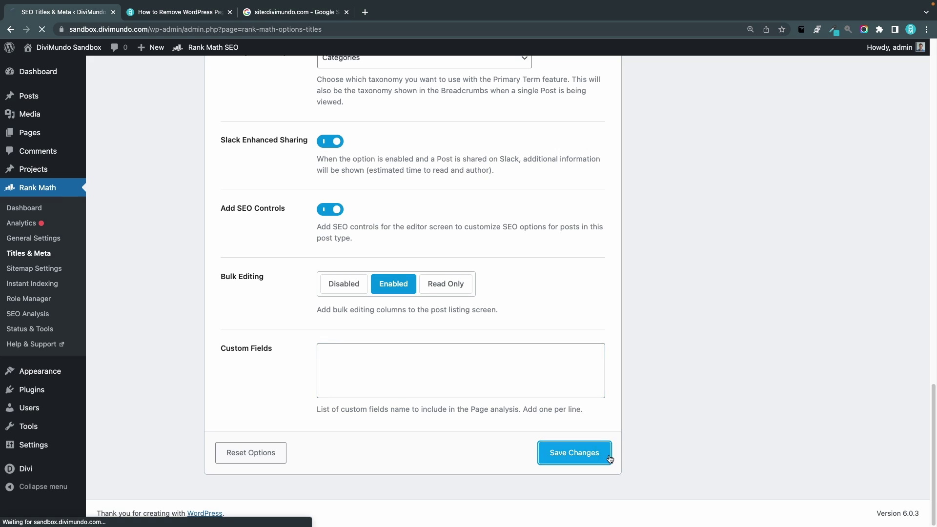
{"action": "scroll", "coordinate": [219, 259], "scroll_direction": "down", "scroll_amount": 2}
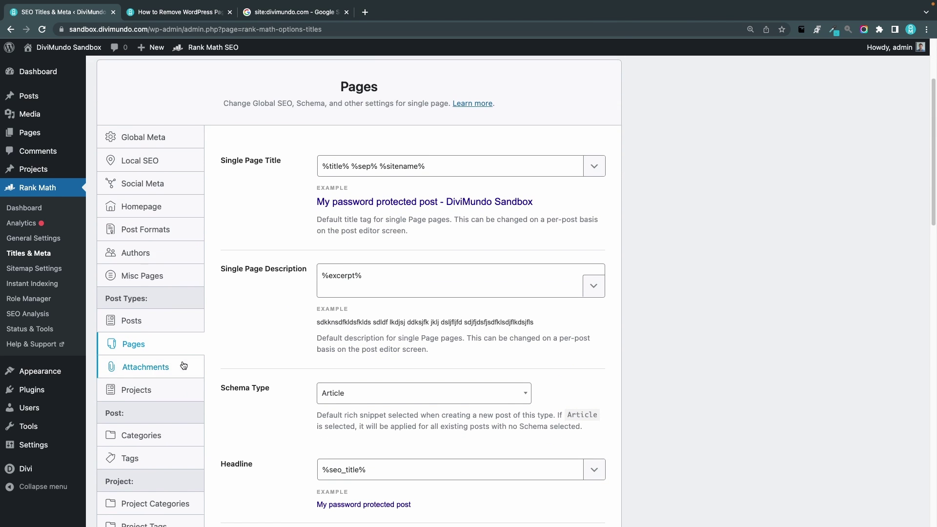
- Turn on Project Category Archives Robots Meta with No Index ticked, and save
{"action": "left_click", "coordinate": [160, 394]}
{"action": "scroll", "coordinate": [249, 384], "scroll_direction": "down", "scroll_amount": 10}
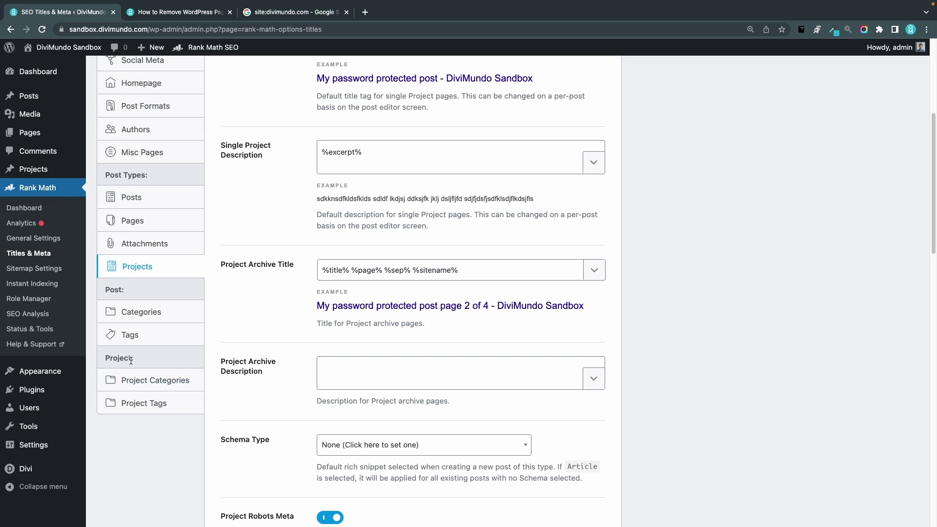
{"action": "left_click", "coordinate": [167, 390]}
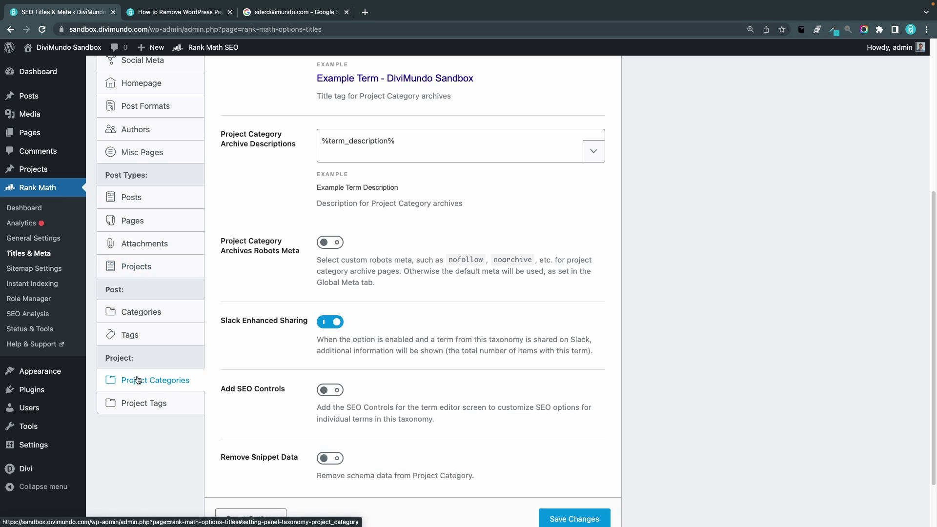
{"action": "scroll", "coordinate": [332, 342], "scroll_direction": "down", "scroll_amount": 4}
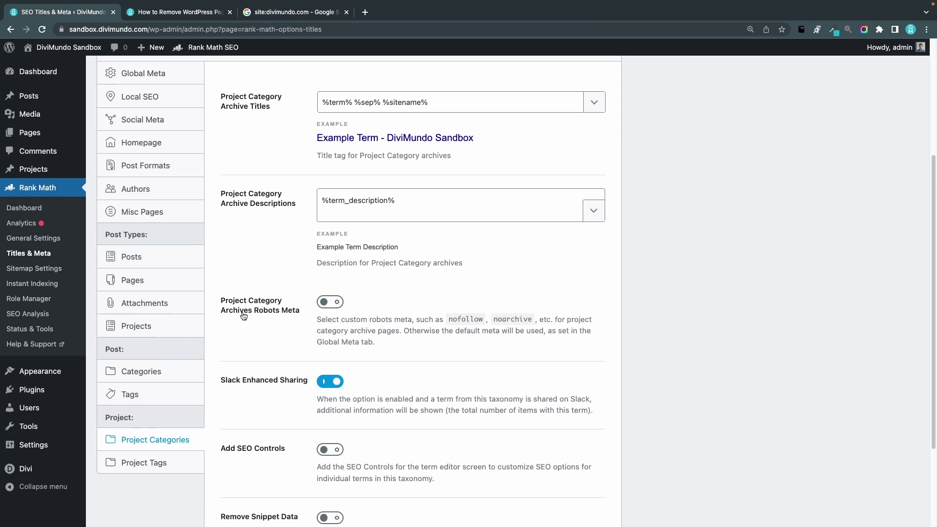
{"action": "left_click", "coordinate": [336, 305]}
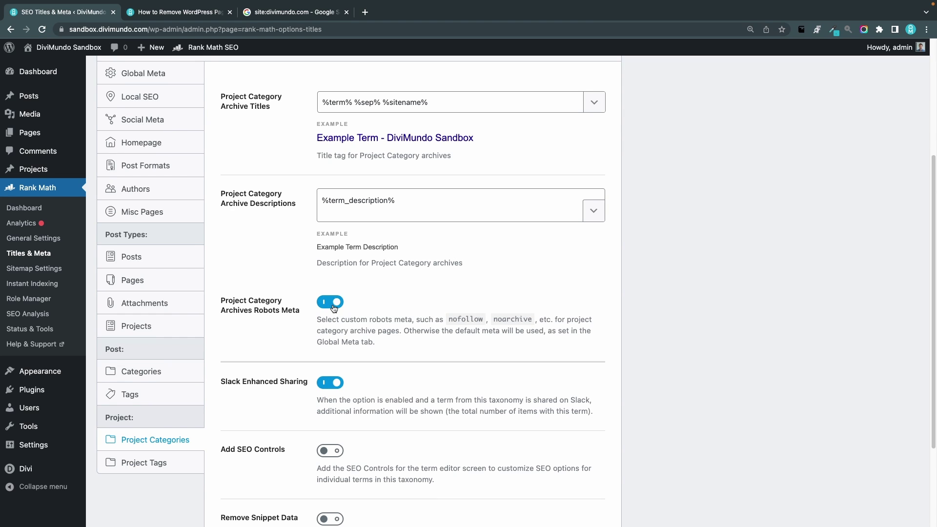
{"action": "left_click", "coordinate": [464, 382]}
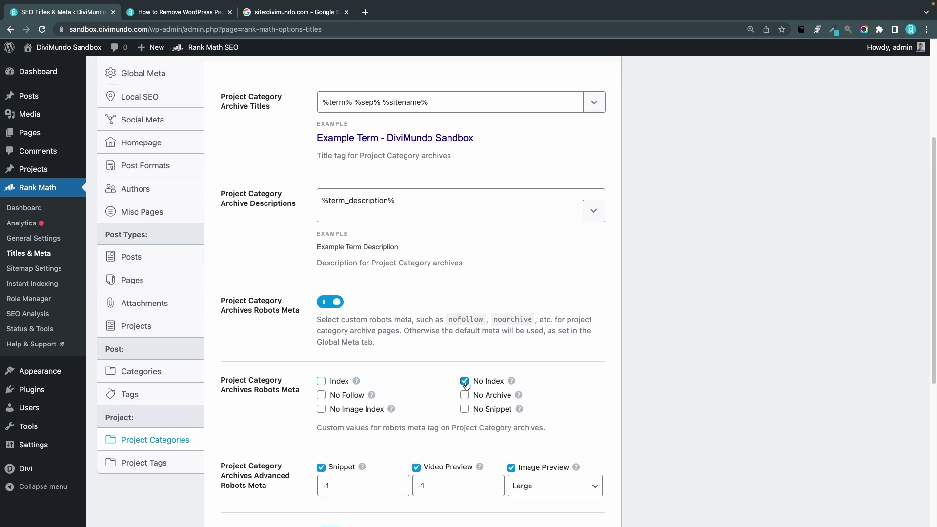
{"action": "scroll", "coordinate": [460, 389], "scroll_direction": "down", "scroll_amount": 2}
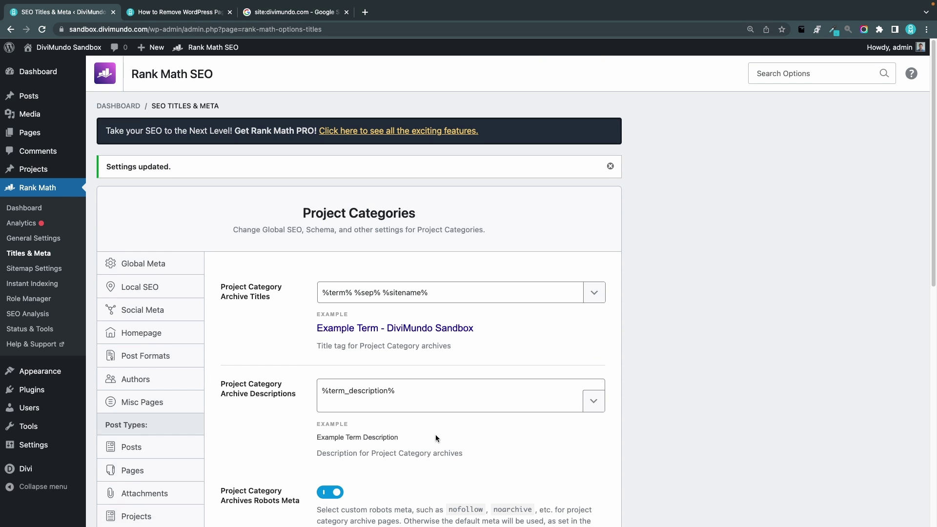
{"action": "scroll", "coordinate": [436, 438], "scroll_direction": "down", "scroll_amount": 2}
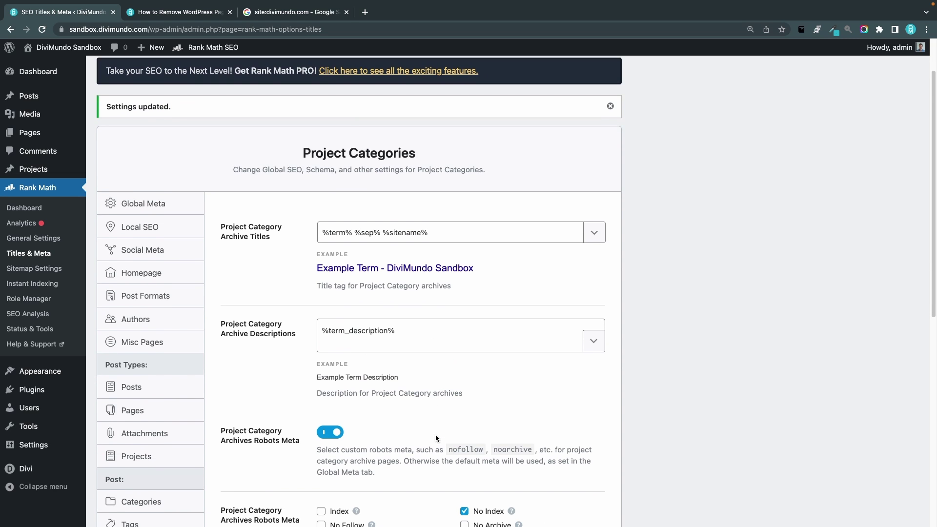
{"action": "scroll", "coordinate": [251, 277], "scroll_direction": "up", "scroll_amount": 1}
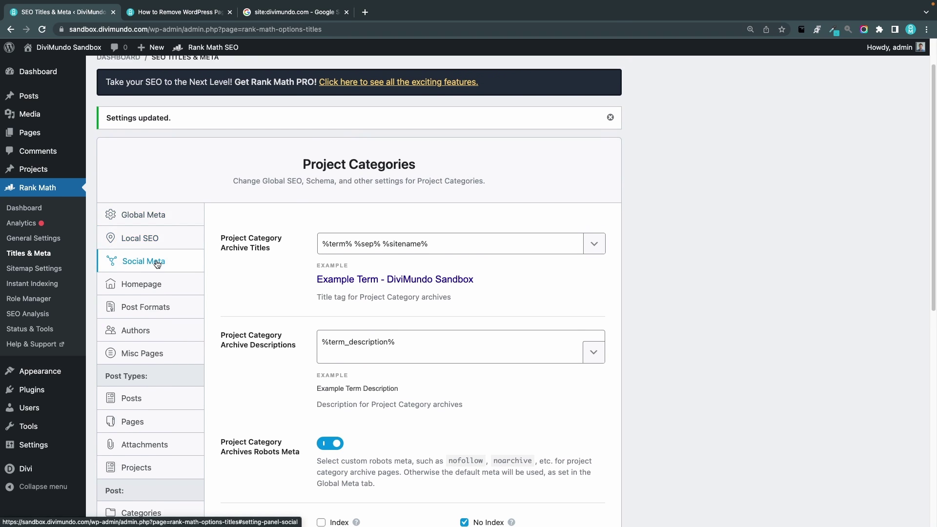
- Confirm Post Formats archives already have No Index ticked, then view the Authors robots meta settings
{"action": "left_click", "coordinate": [124, 310]}
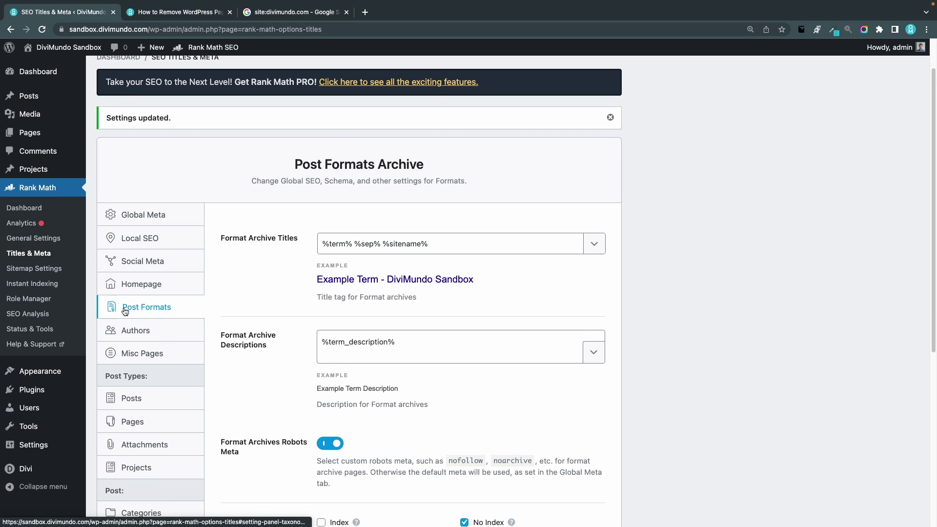
{"action": "scroll", "coordinate": [292, 301], "scroll_direction": "down", "scroll_amount": 4}
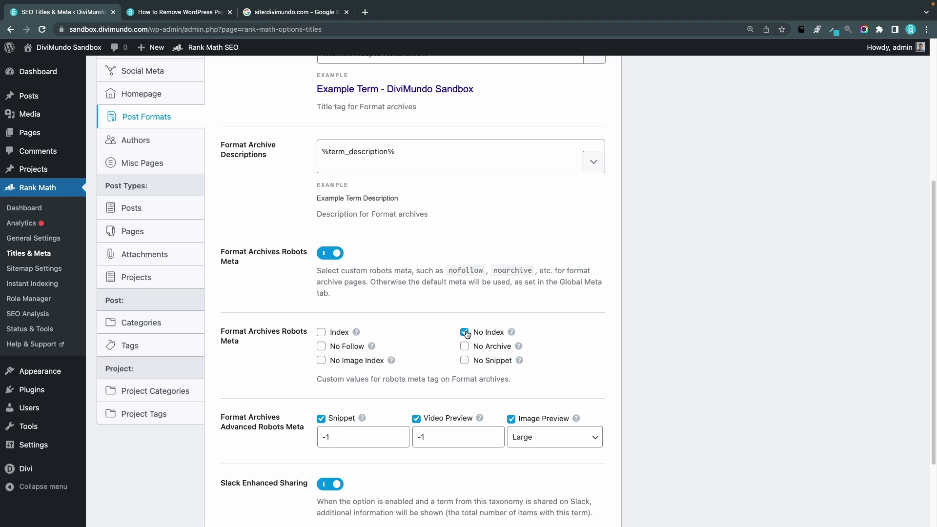
{"action": "scroll", "coordinate": [288, 244], "scroll_direction": "up", "scroll_amount": 2}
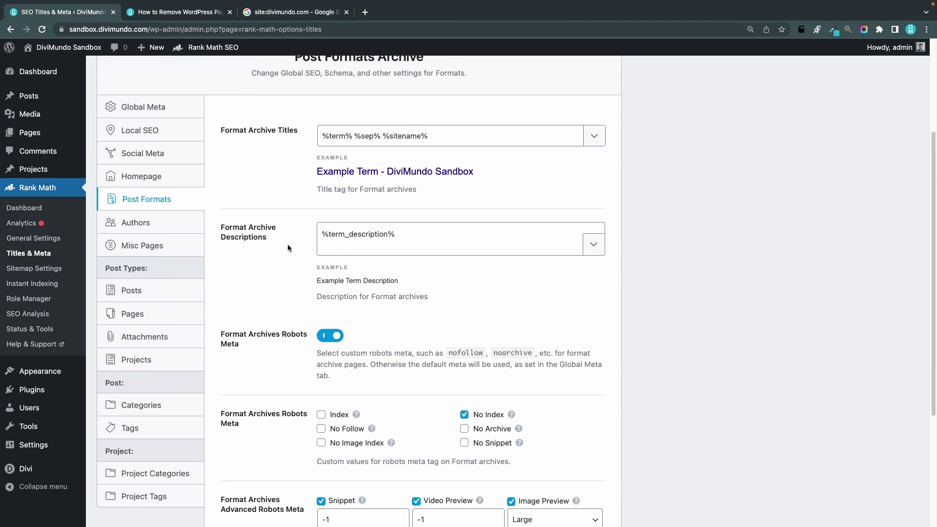
{"action": "left_click", "coordinate": [192, 229]}
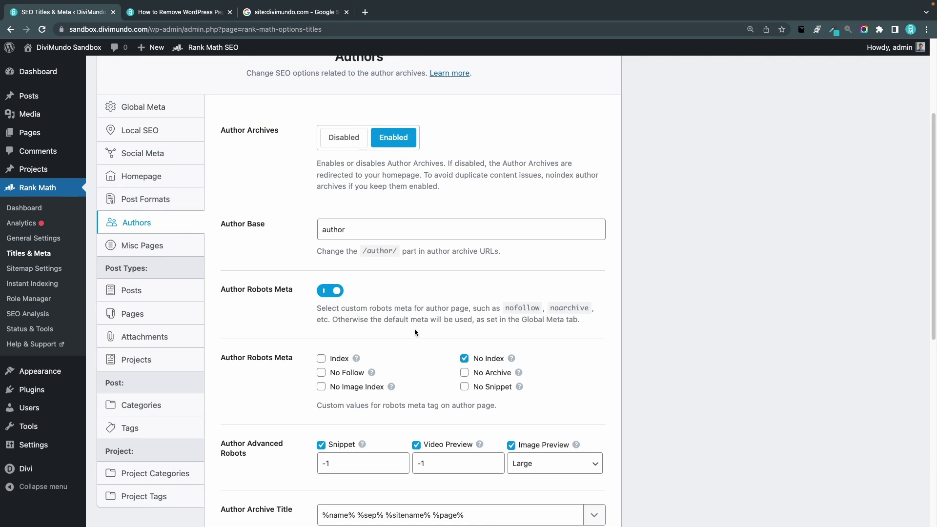
- Review the Misc Pages tab's Noindex Search Results, Subpages and Password Protected Pages toggles
{"action": "left_click", "coordinate": [175, 247]}
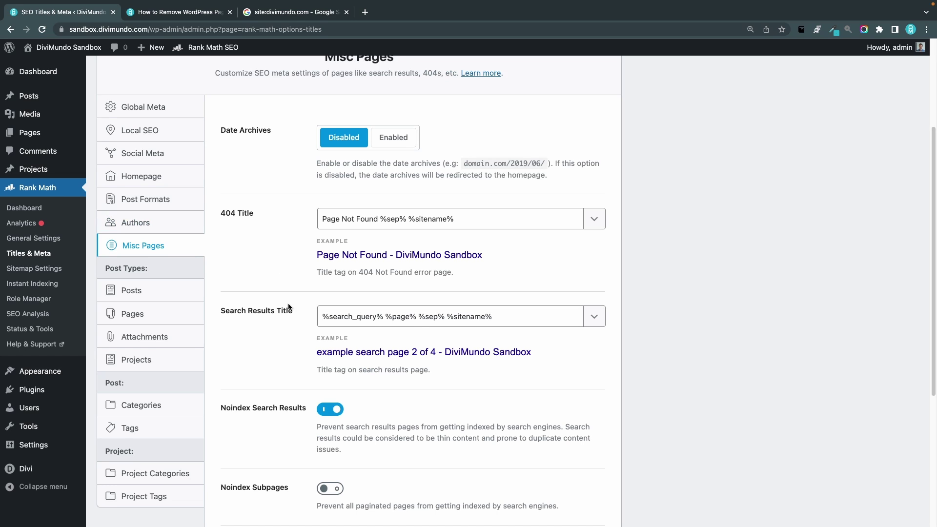
{"action": "scroll", "coordinate": [287, 318], "scroll_direction": "down", "scroll_amount": 1}
{"action": "scroll", "coordinate": [287, 318], "scroll_direction": "up", "scroll_amount": 1}
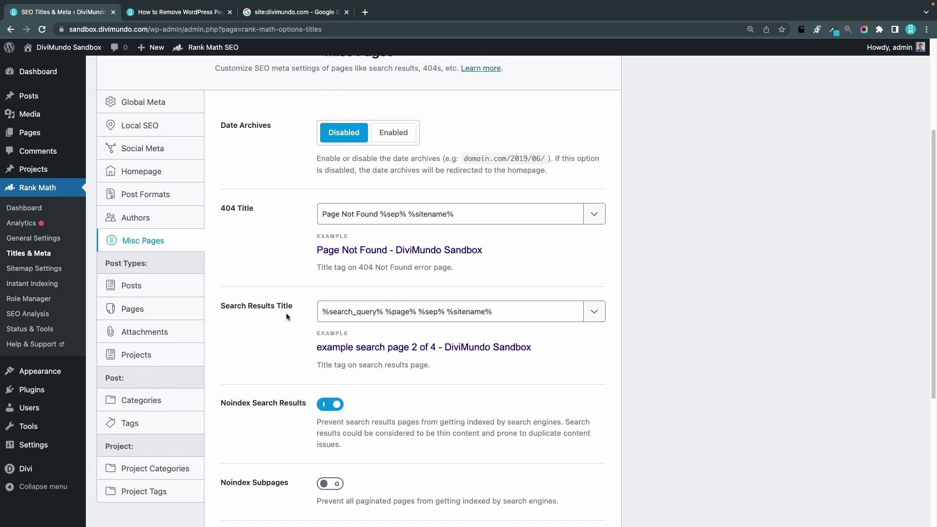
{"action": "scroll", "coordinate": [337, 299], "scroll_direction": "down", "scroll_amount": 5}
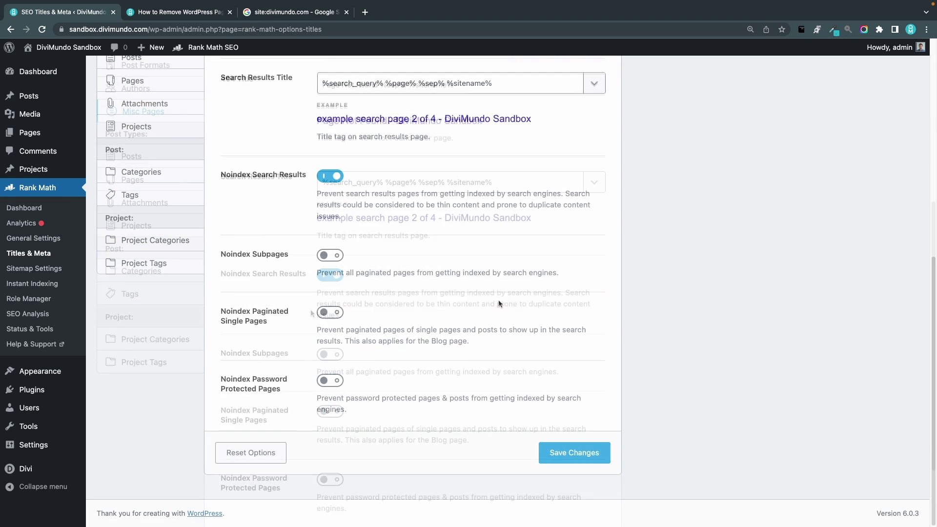